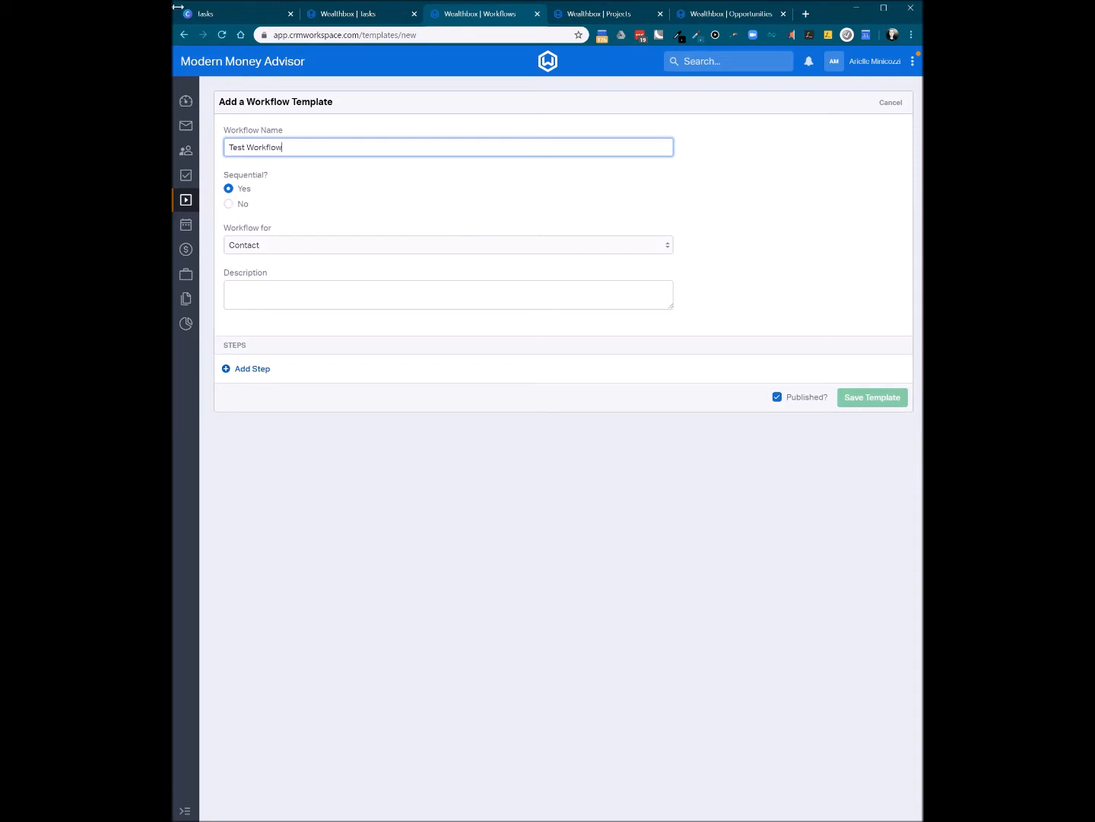
# Step: Add a step named Test Step 1, due 1 day later at 6:30pm and assigned to Contact Owner, and save the Test Workflow template
pyautogui.click(387, 245)
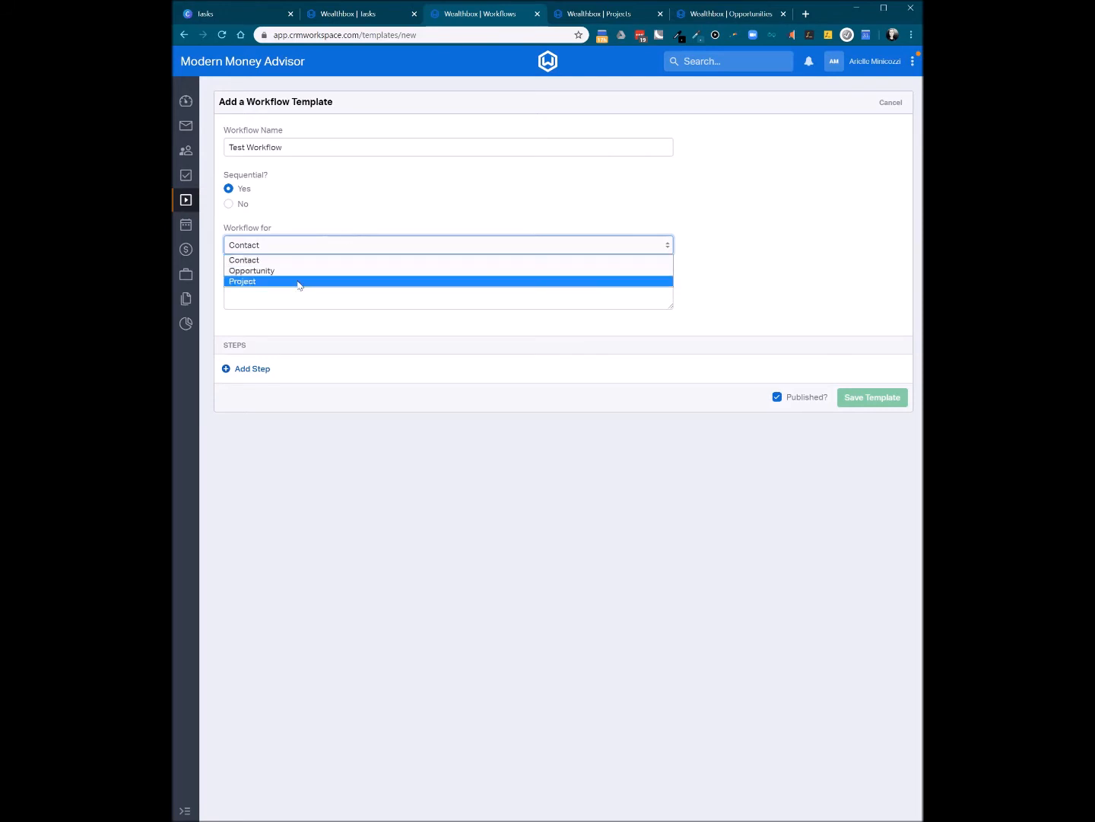
pyautogui.click(367, 220)
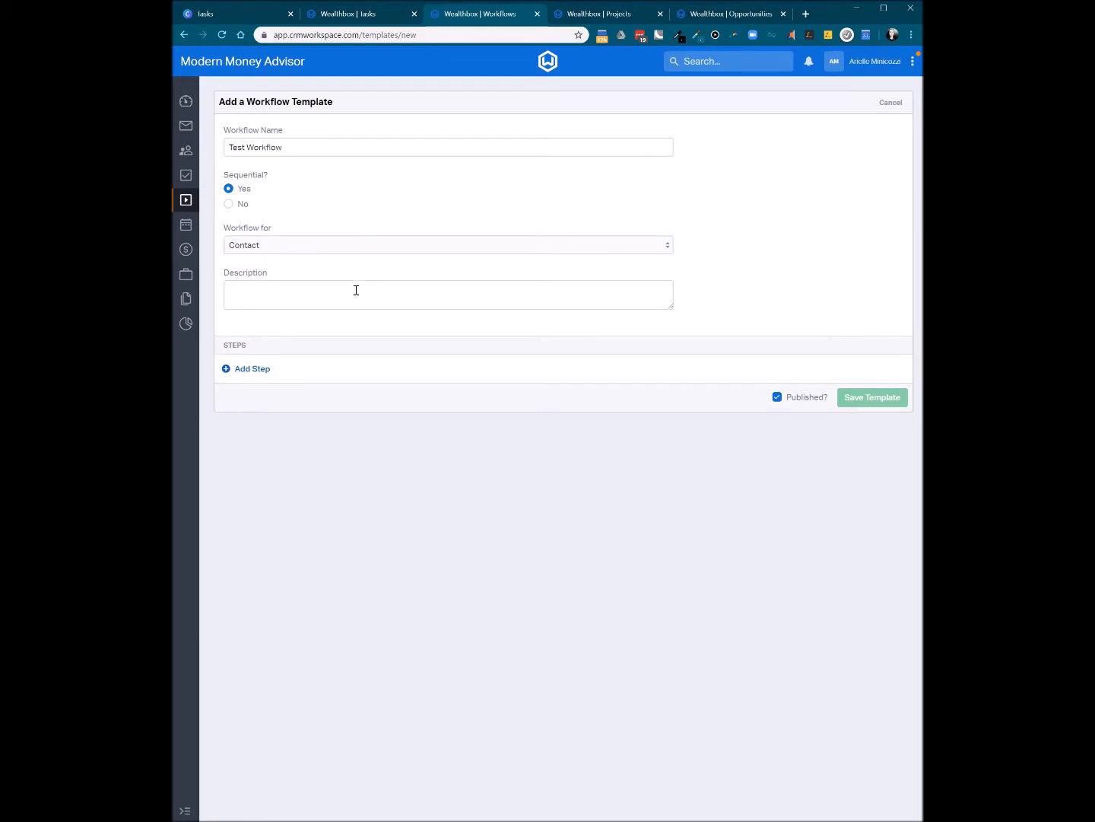
pyautogui.click(269, 374)
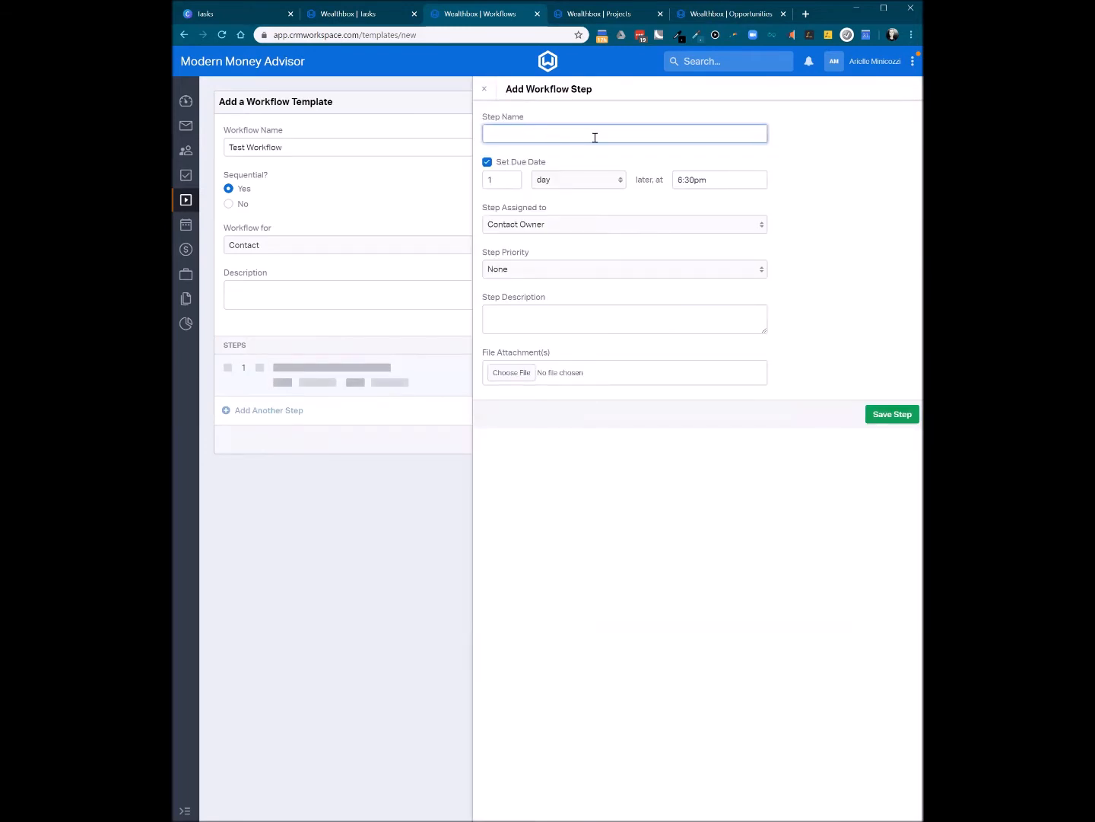
pyautogui.click(581, 184)
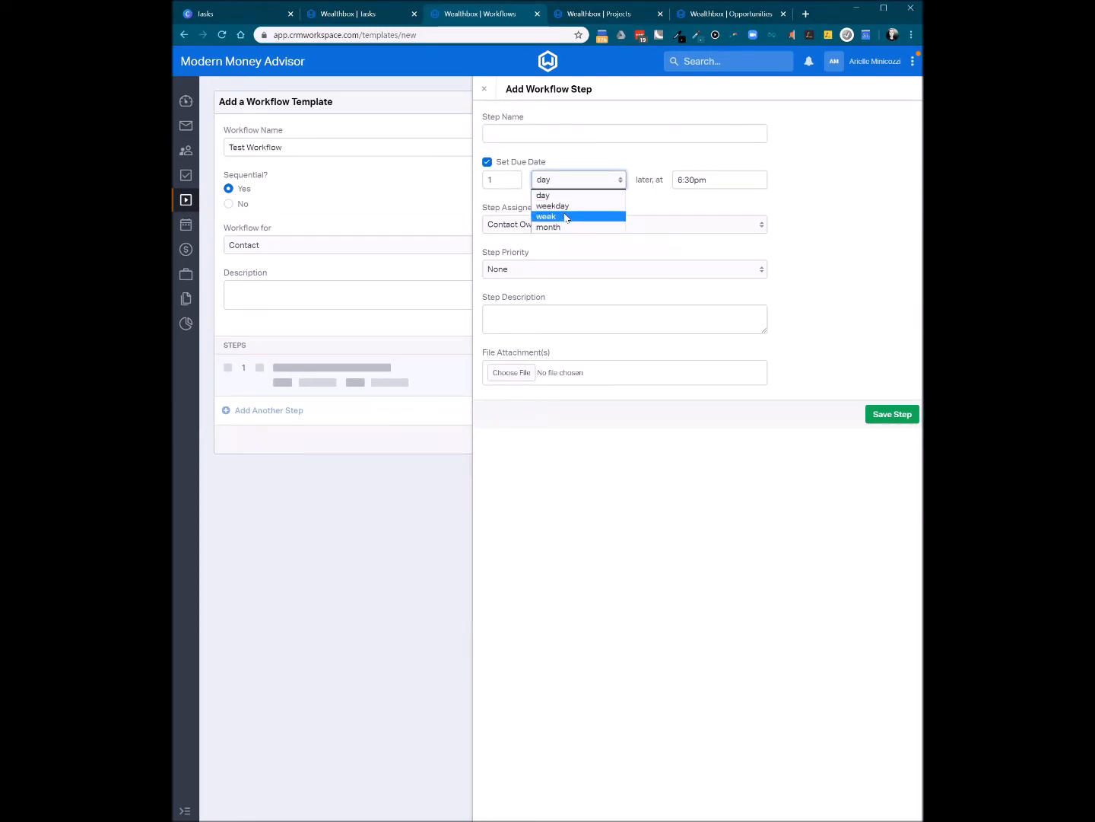
pyautogui.click(644, 155)
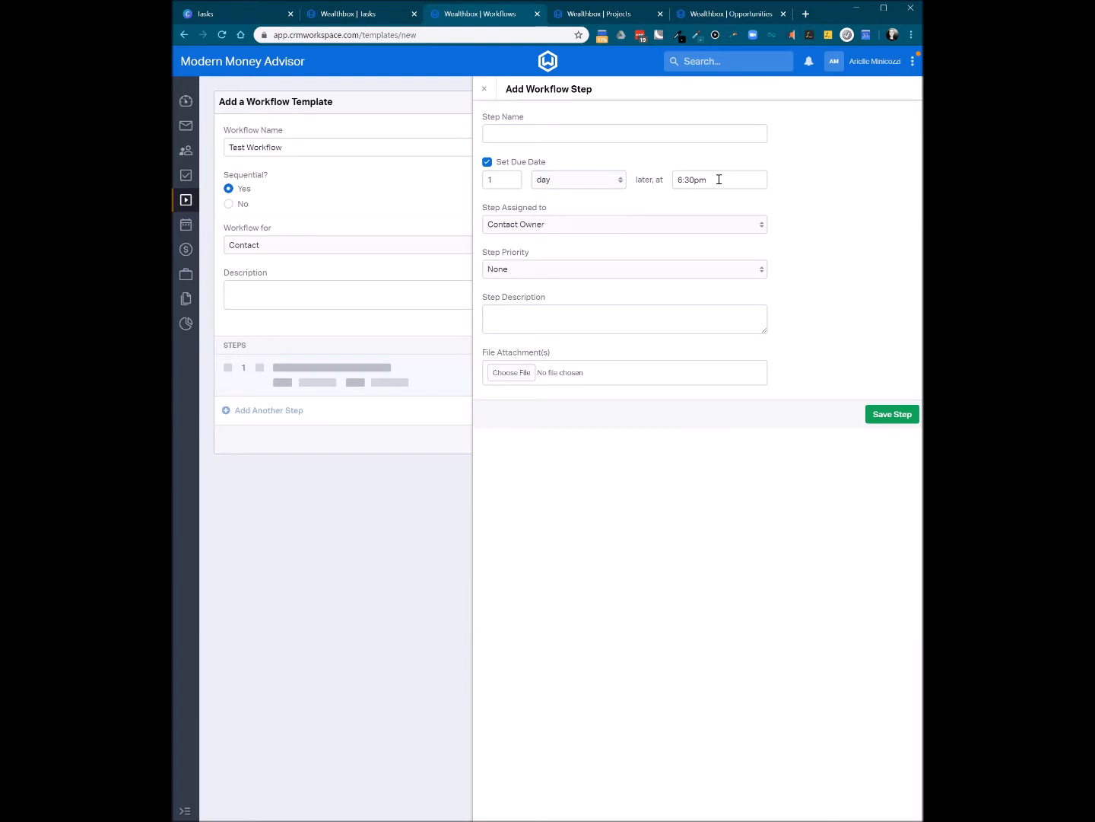
pyautogui.click(622, 230)
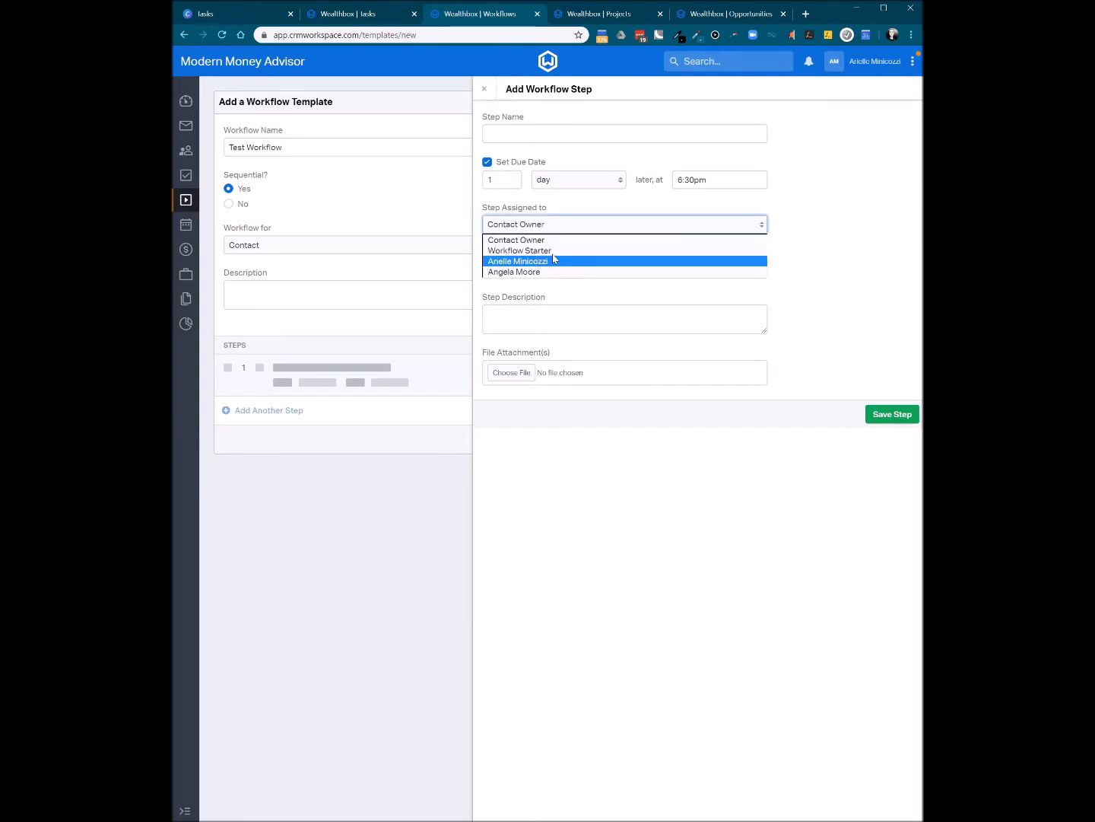
pyautogui.click(792, 256)
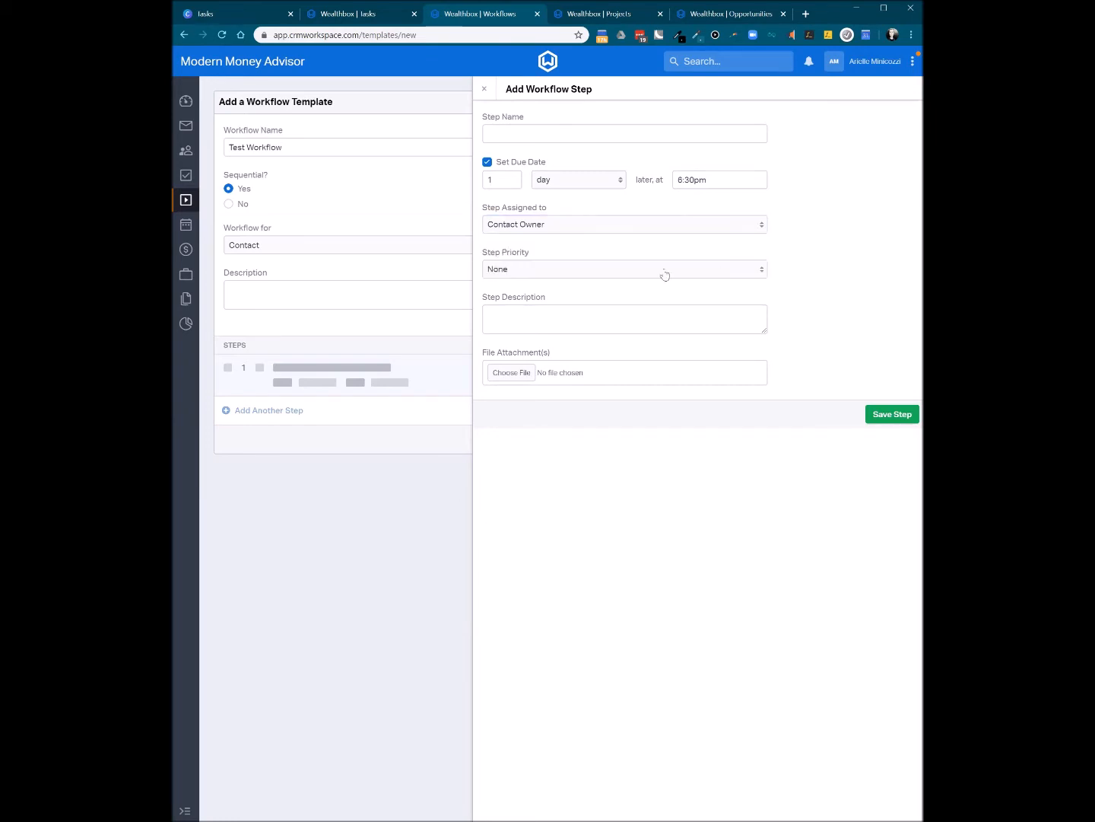
pyautogui.click(647, 274)
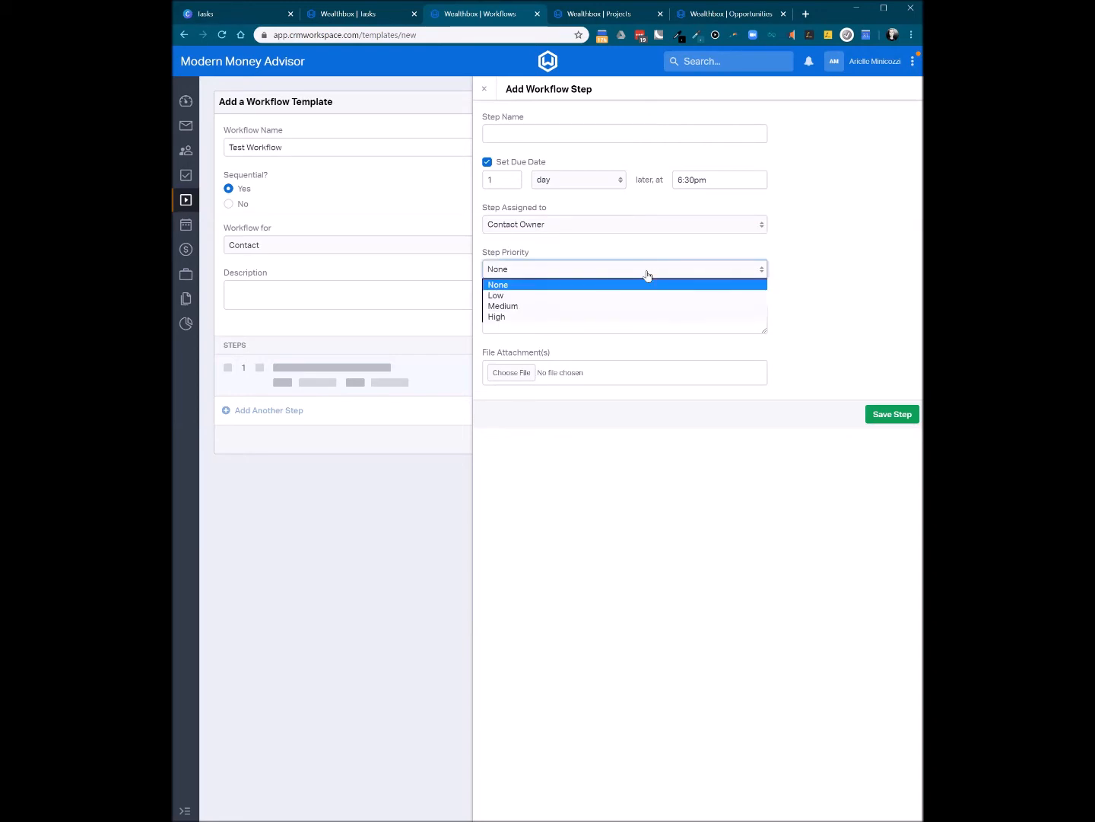
pyautogui.click(815, 290)
pyautogui.click(631, 311)
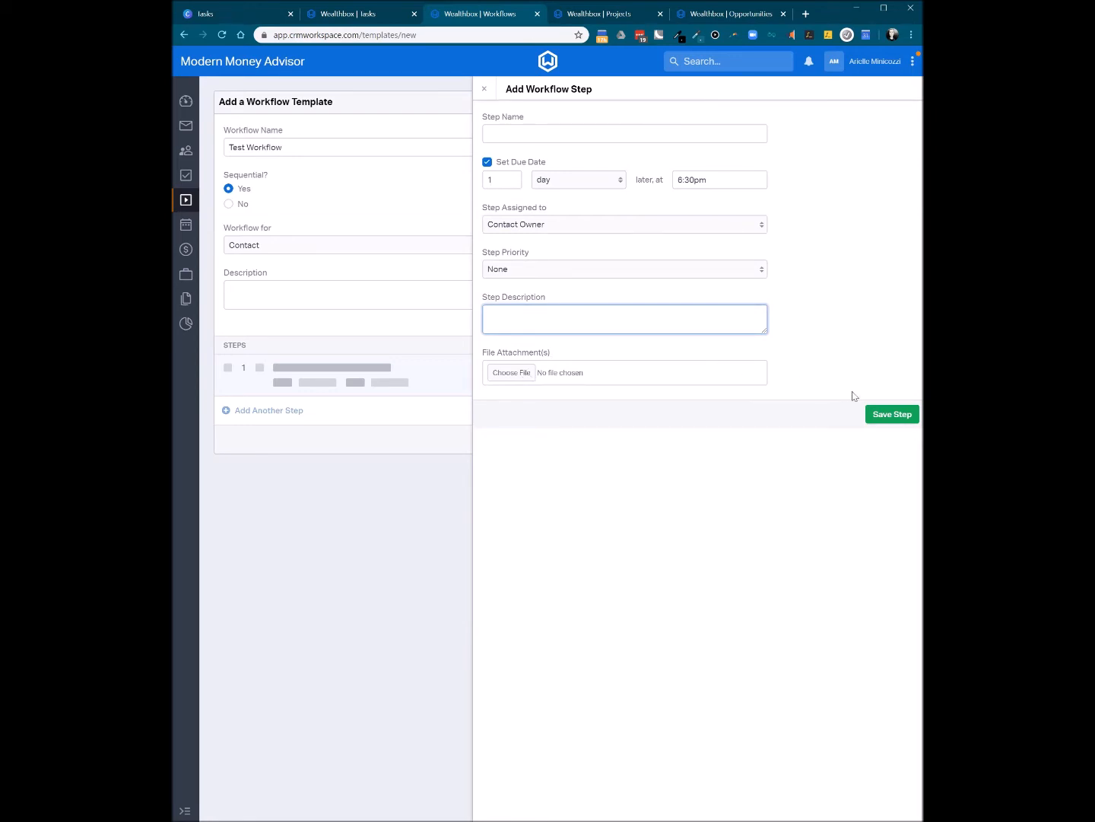
pyautogui.click(887, 421)
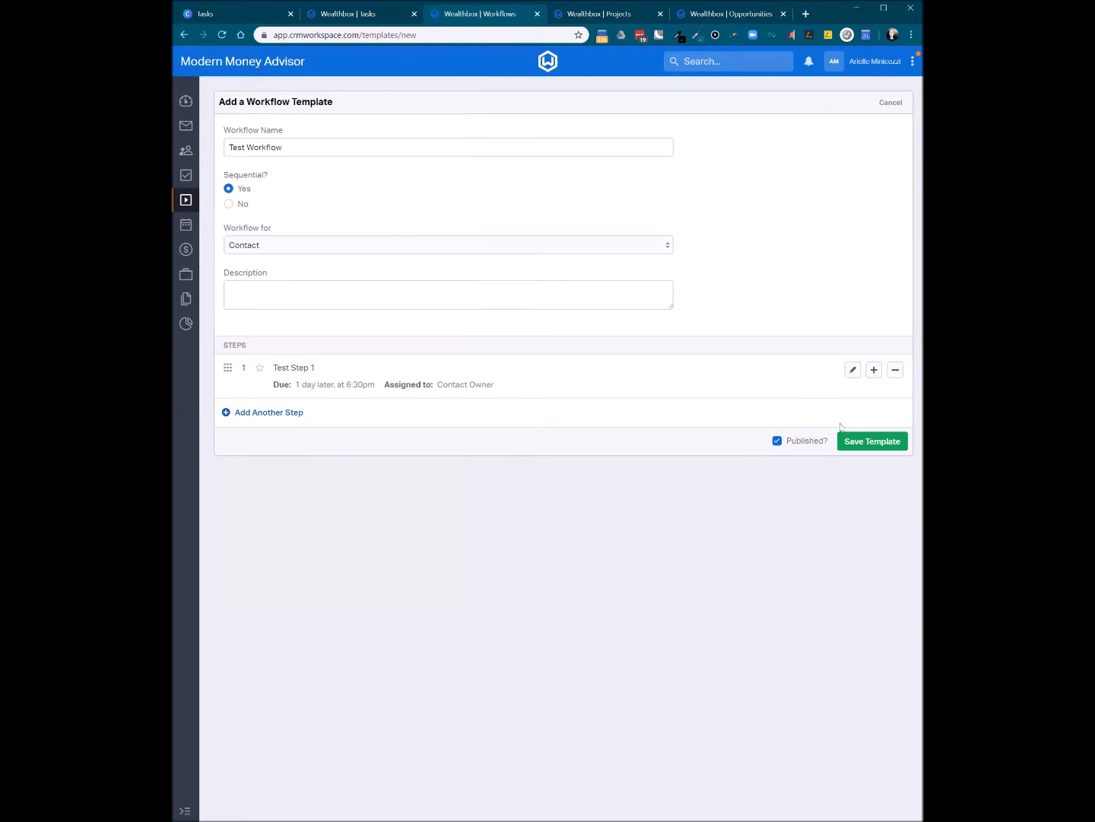
pyautogui.click(878, 448)
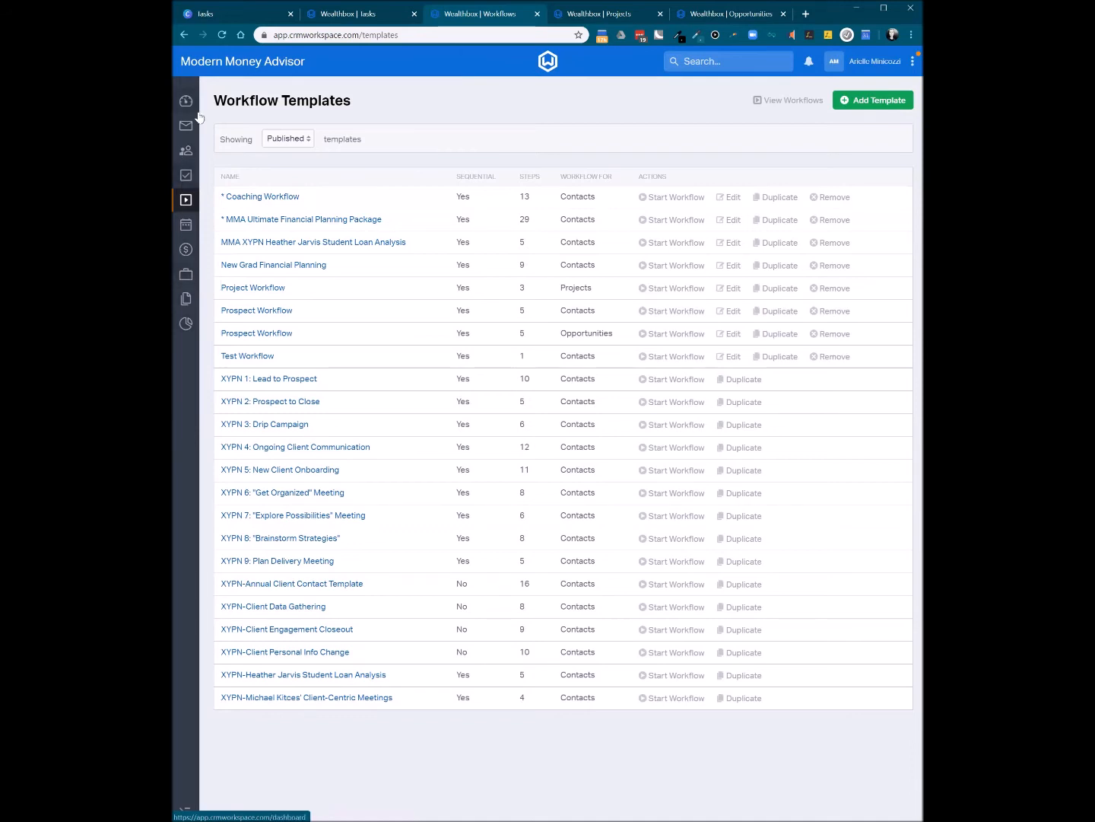
# Step: Create a project named Test Project 2 with its visibility restricted to Only Me
pyautogui.hotkey('ctrl', '1')
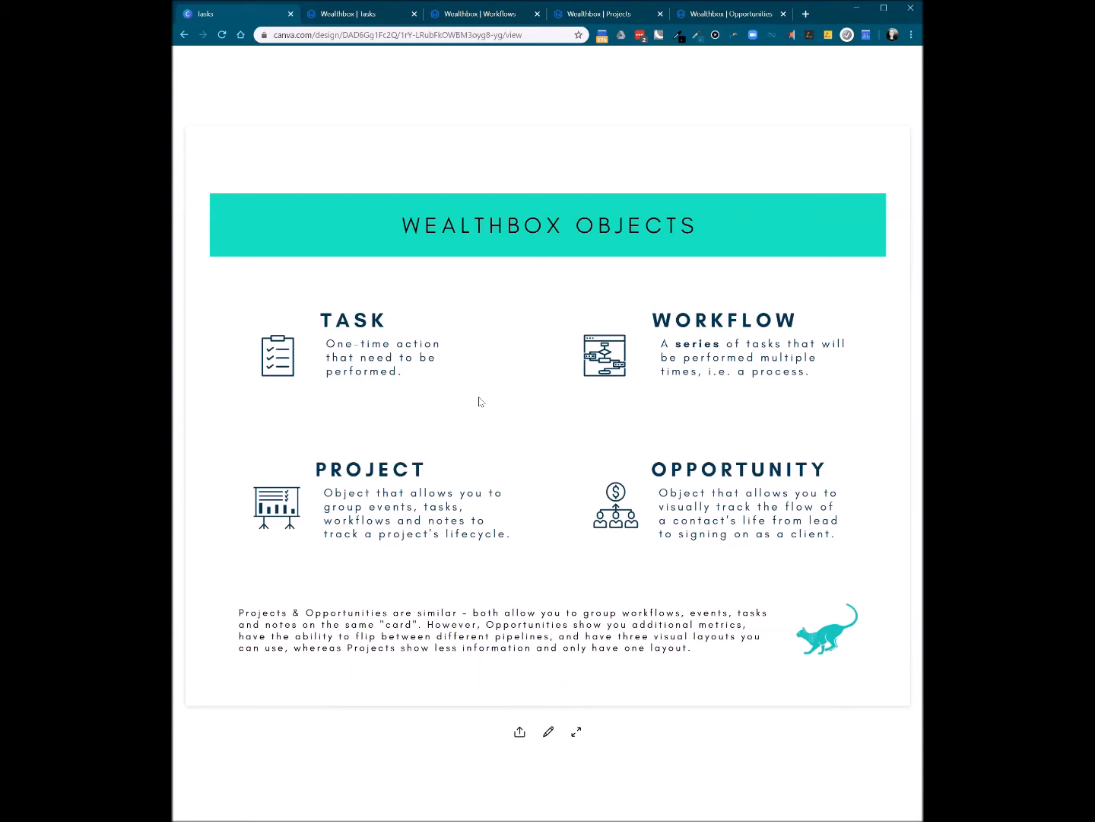
pyautogui.hotkey('ctrl', '4')
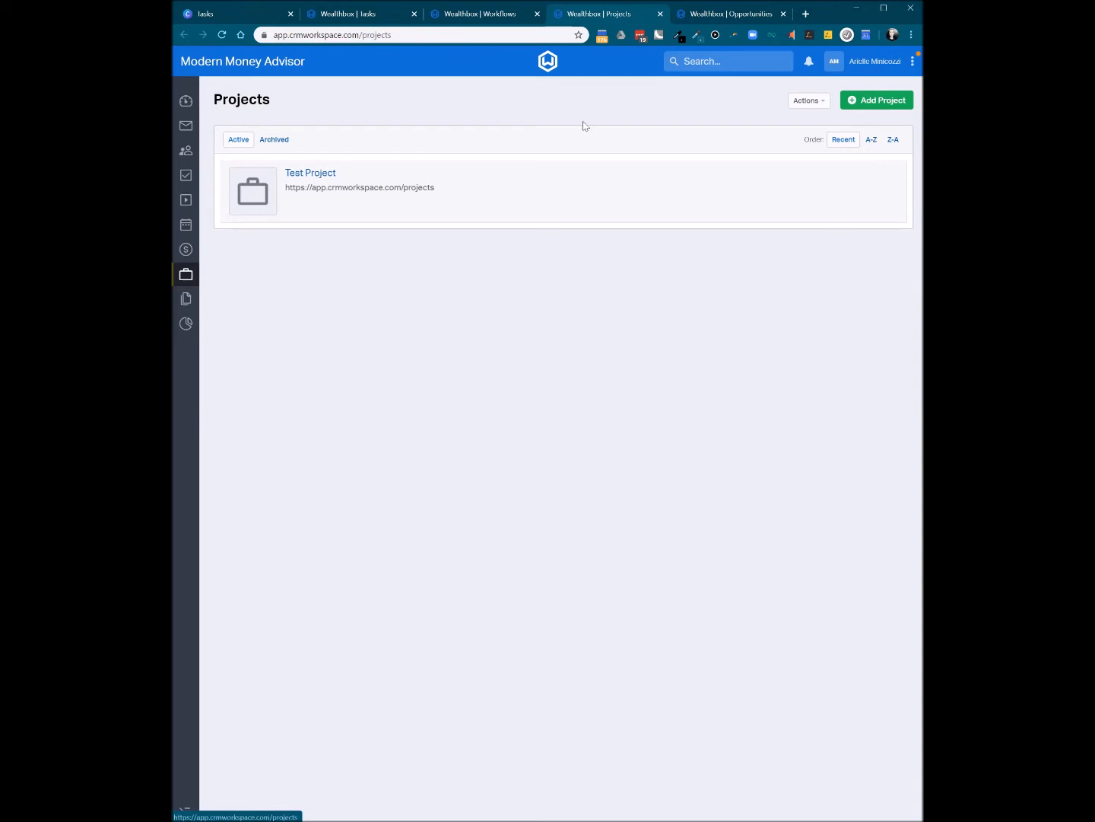
pyautogui.click(891, 103)
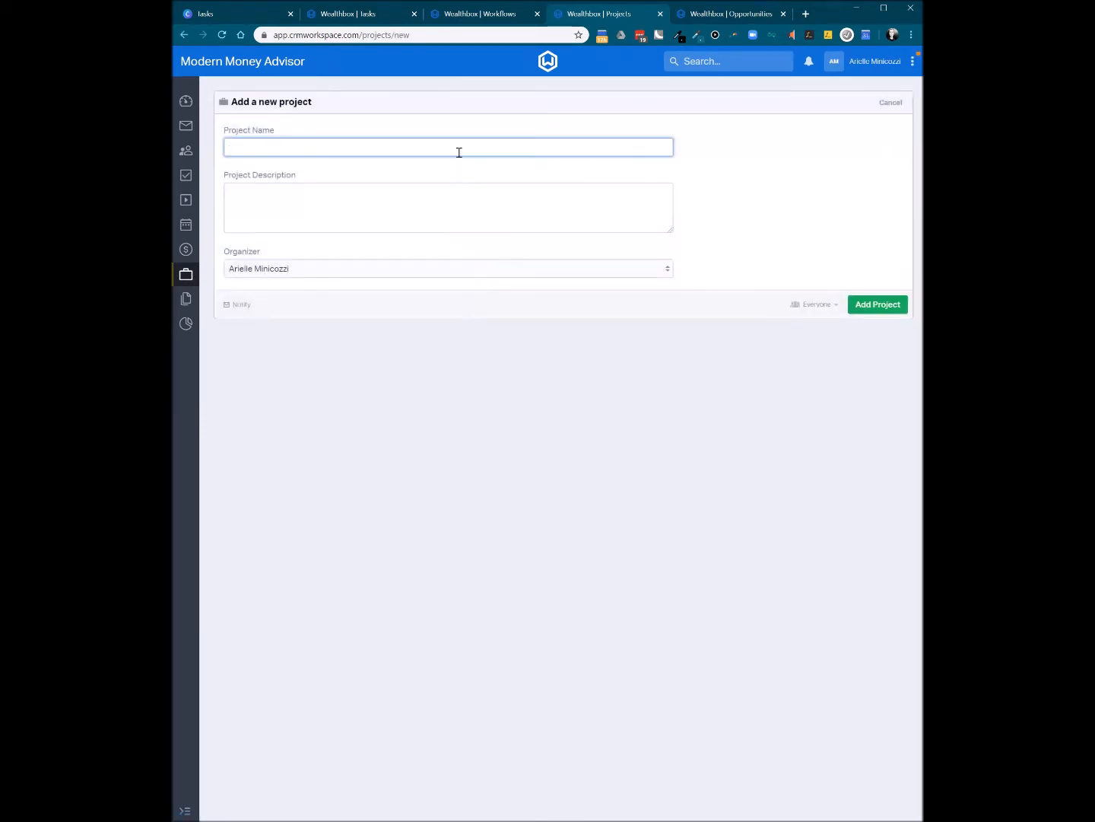
pyautogui.write('Test Project 2')
pyautogui.click(363, 218)
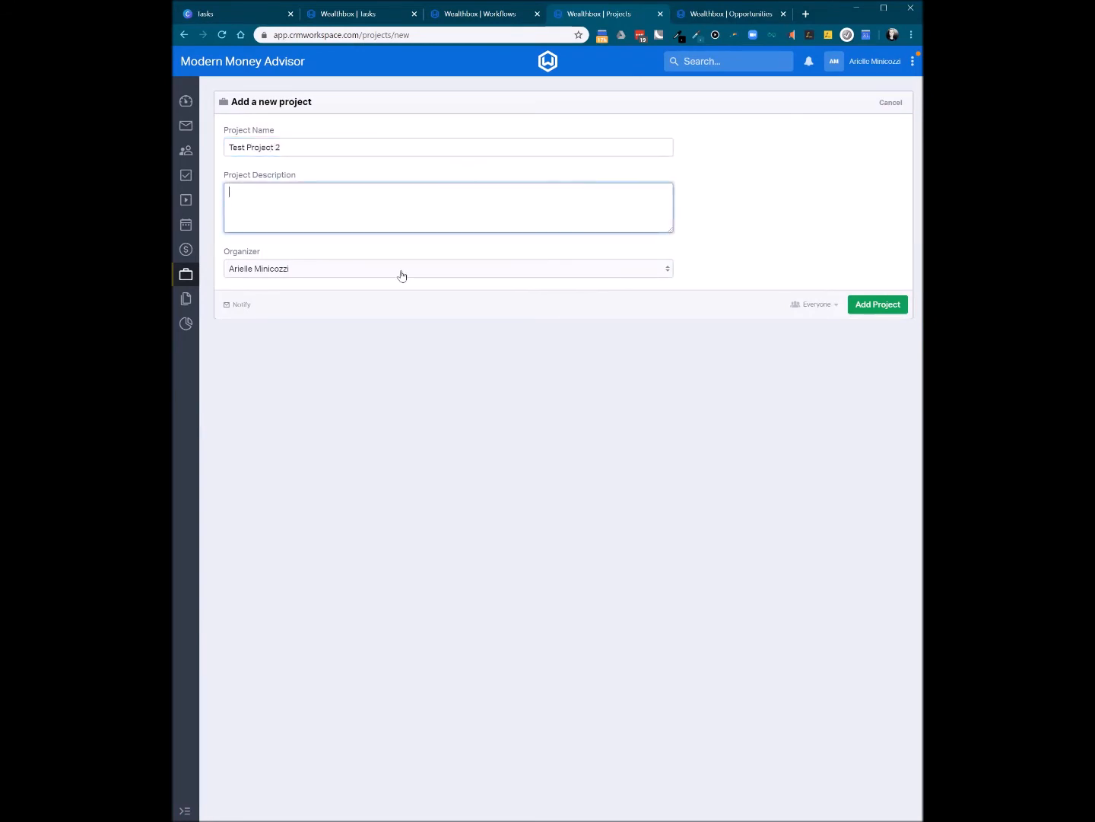
pyautogui.click(822, 310)
pyautogui.click(808, 345)
pyautogui.click(890, 305)
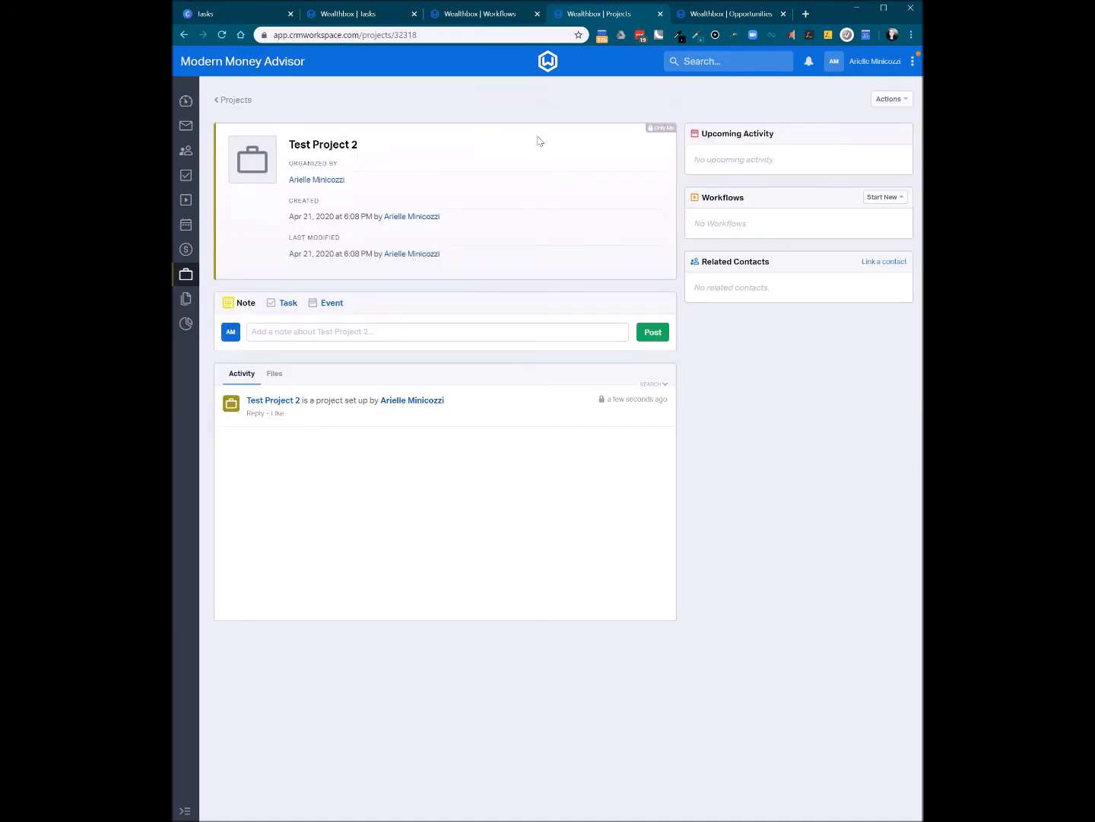
# Step: Start the Project Workflow on Test Project 2
pyautogui.click(874, 199)
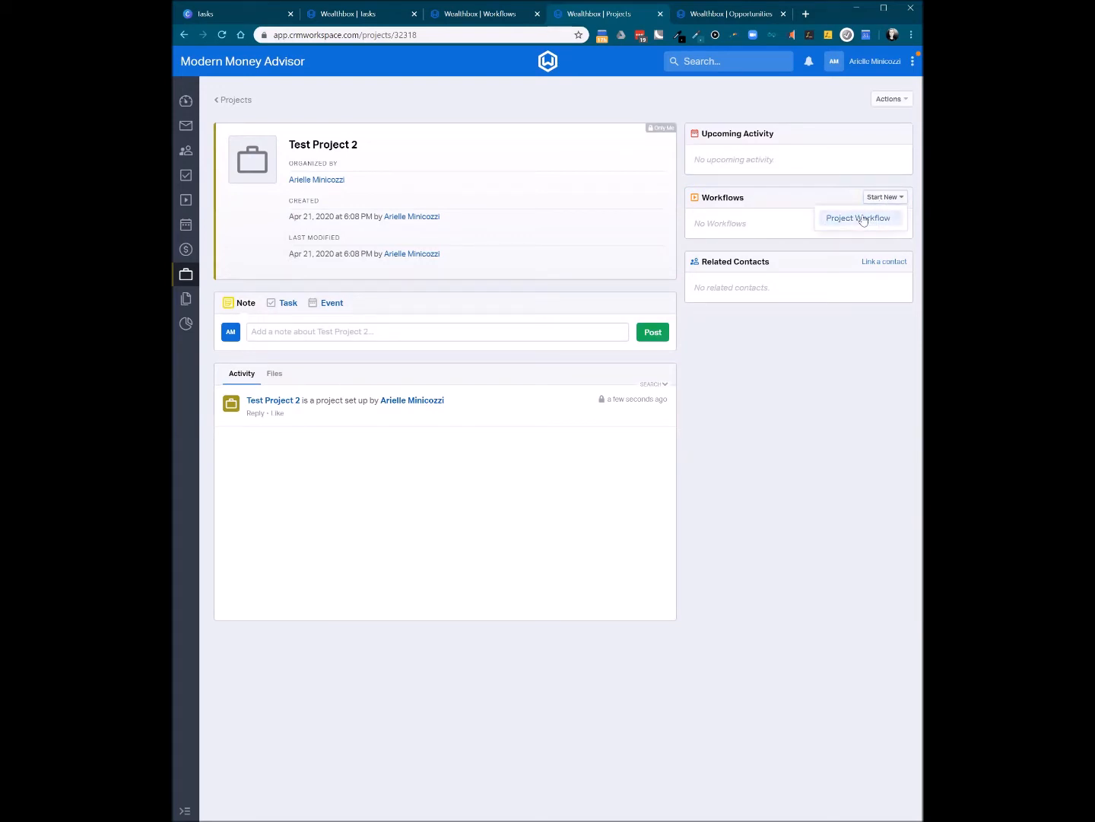
pyautogui.moveTo(863, 220); pyautogui.dragTo(738, 293)
pyautogui.click(808, 344)
pyautogui.click(876, 199)
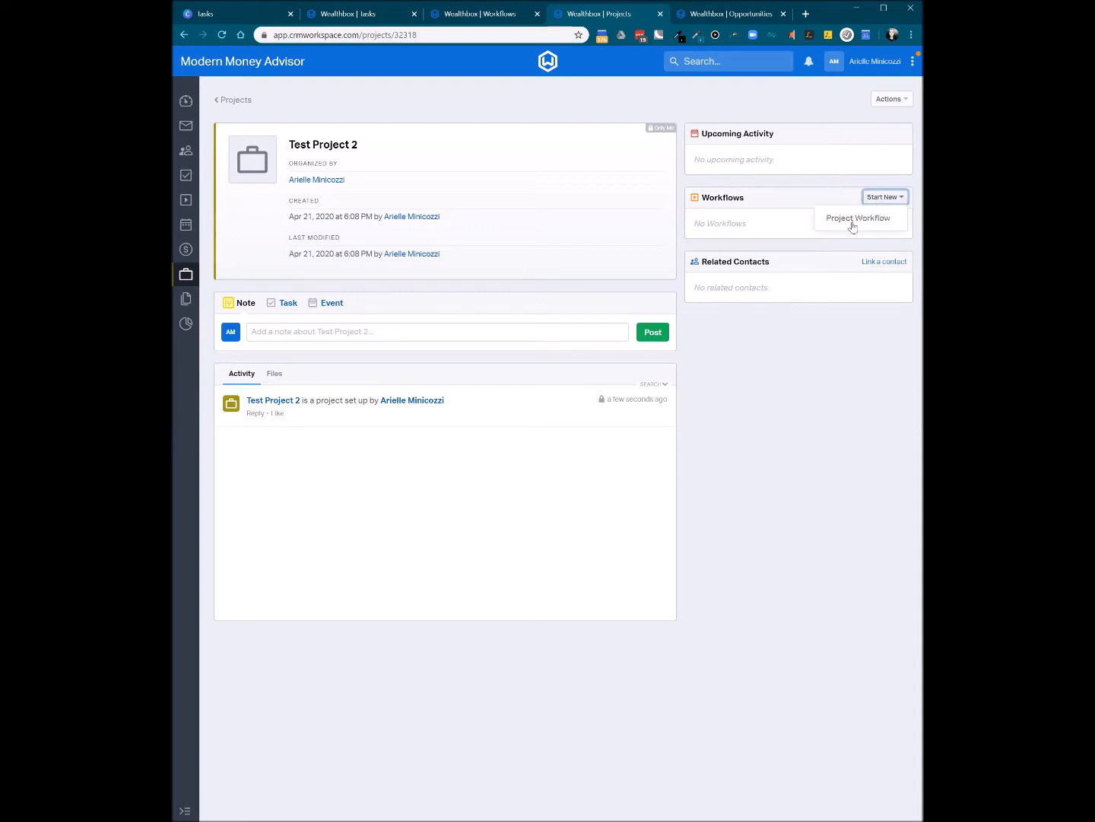
pyautogui.click(852, 219)
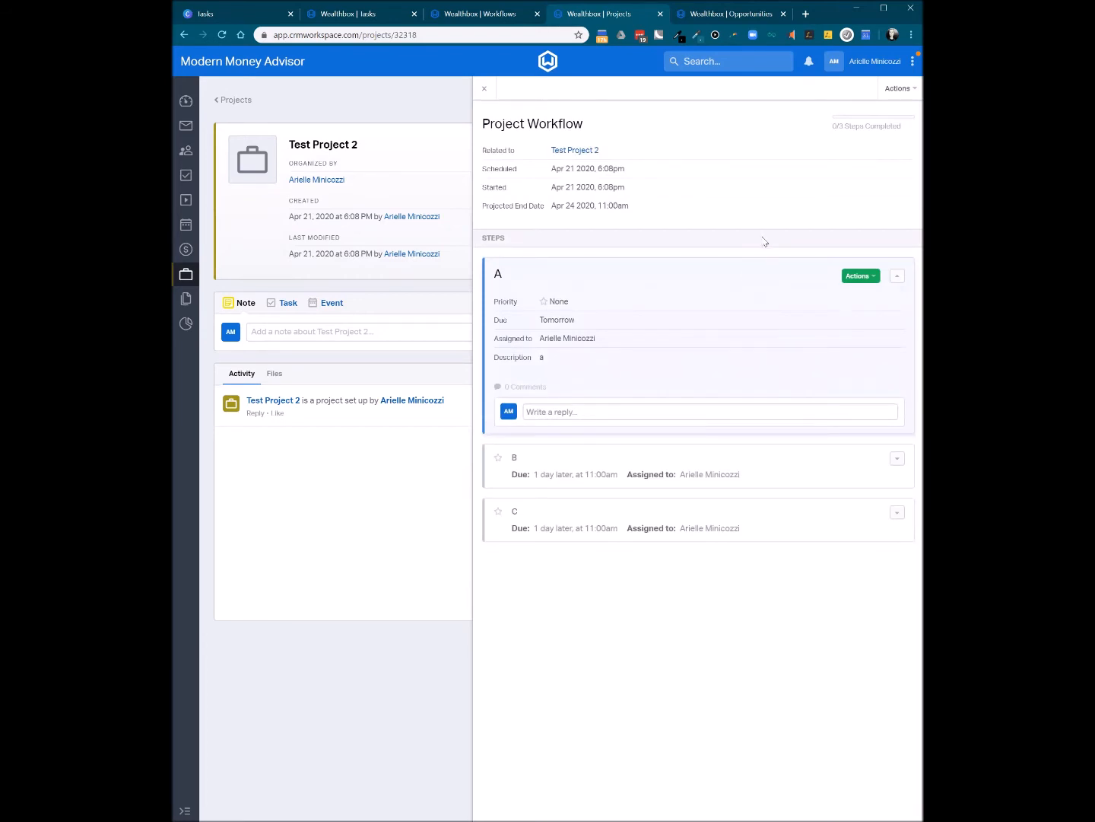
# Step: Complete step A of the Project Workflow and post the comment "Reply 2" on step B
pyautogui.click(872, 278)
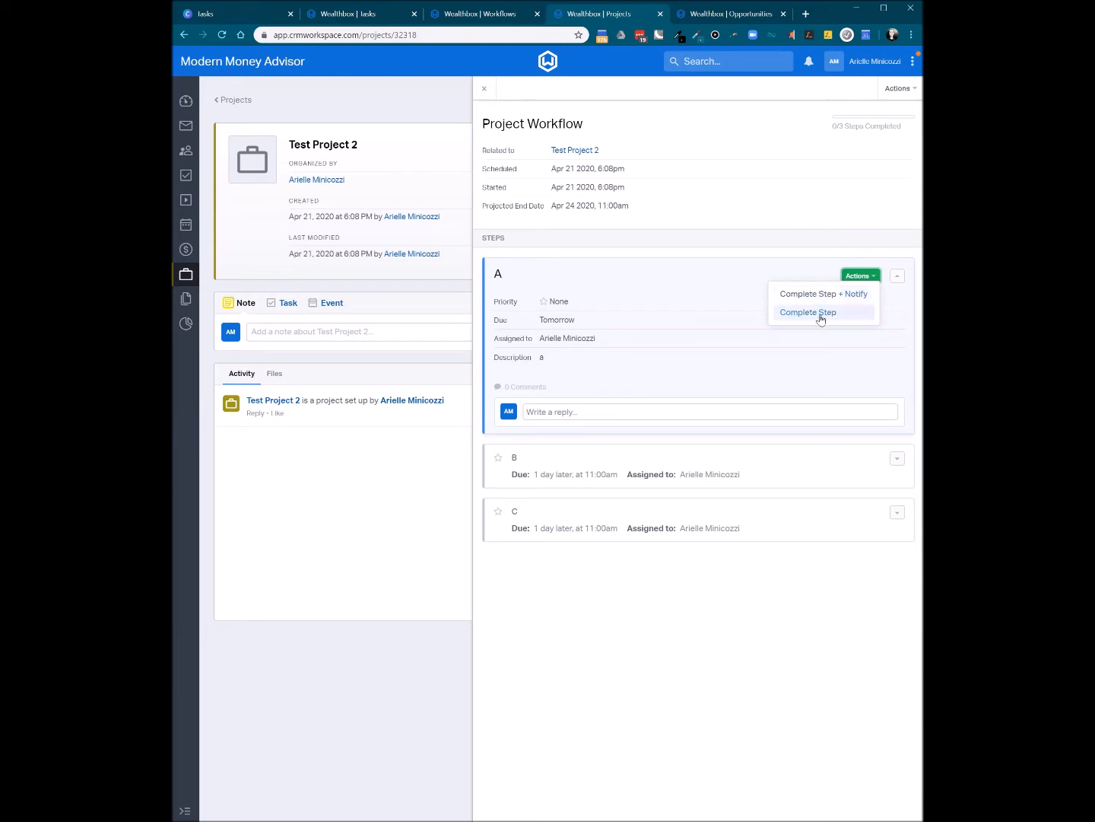
pyautogui.click(821, 320)
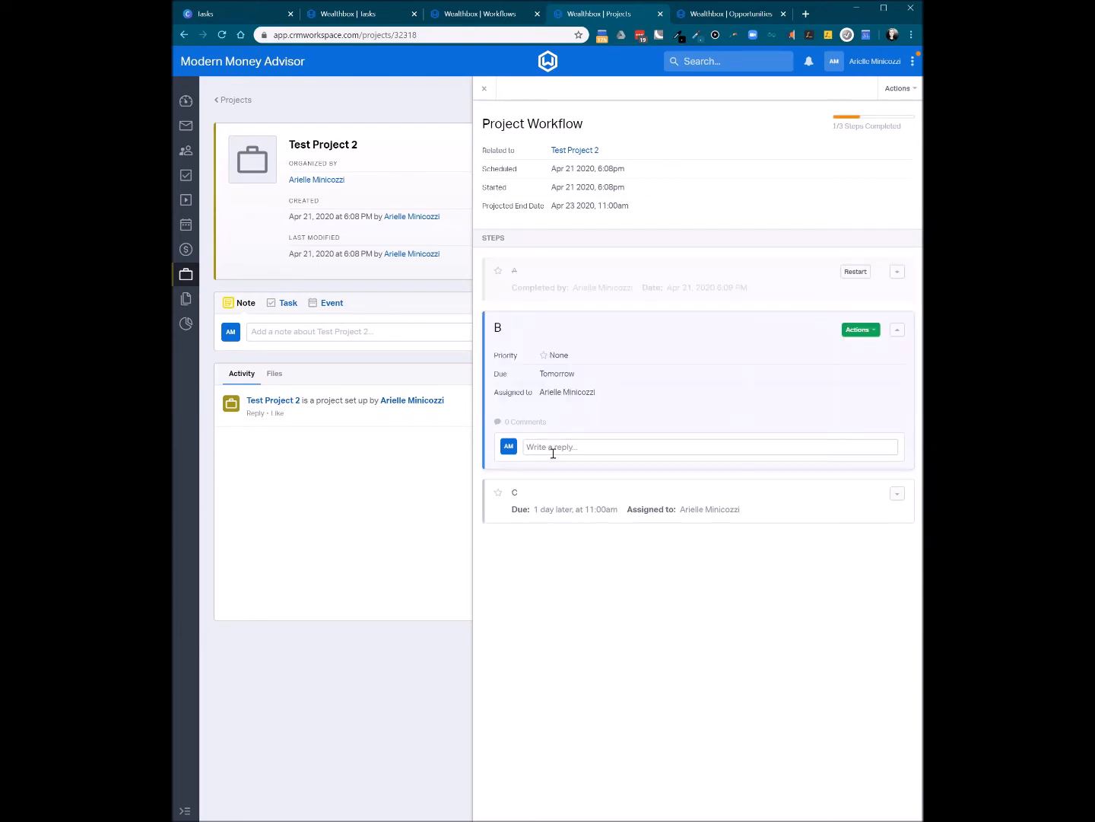
pyautogui.click(560, 449)
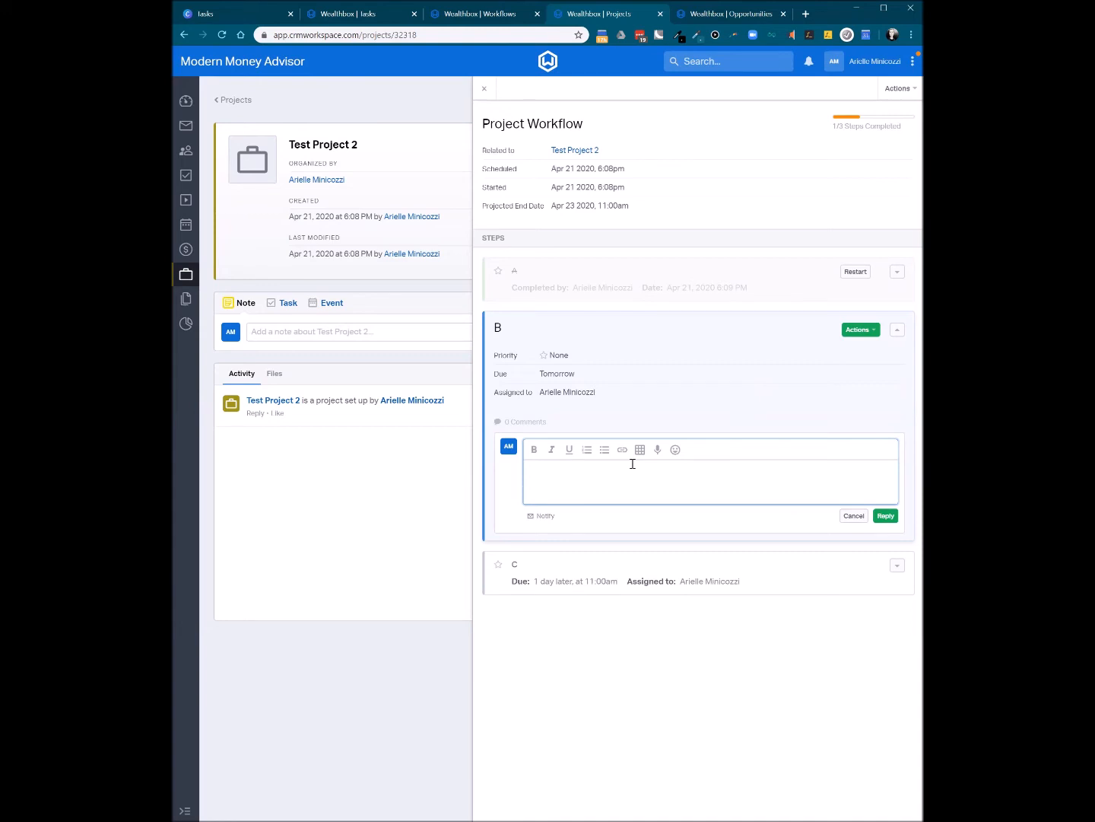
pyautogui.write('Reply 2')
pyautogui.click(882, 516)
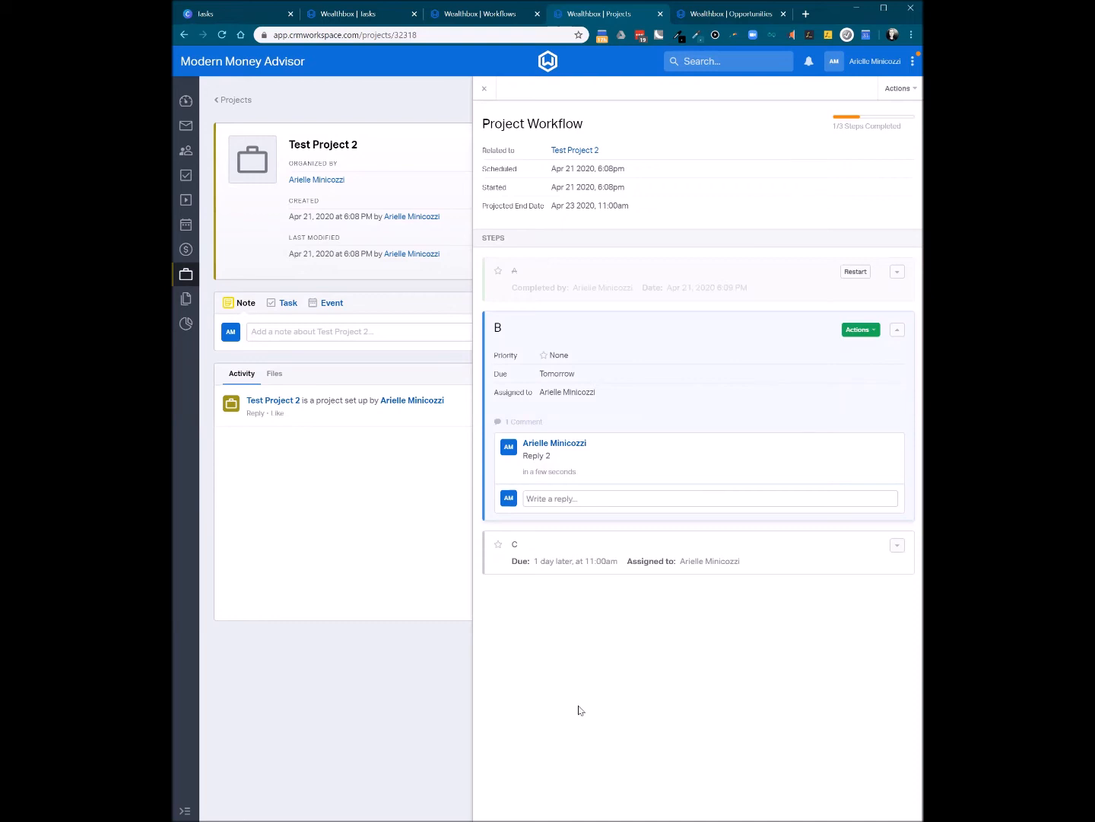
# Step: Customize the running Project Workflow by adding a fourth step, and return to the Test Project 2 page
pyautogui.click(899, 89)
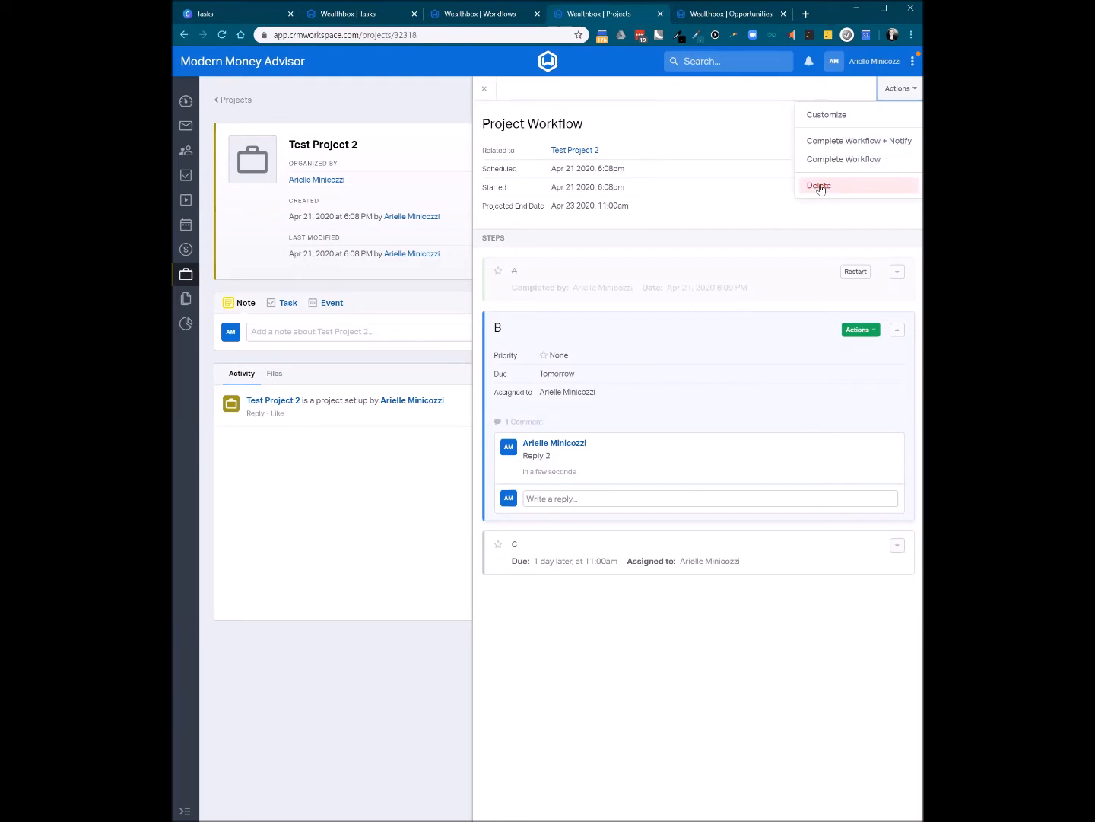
pyautogui.click(818, 114)
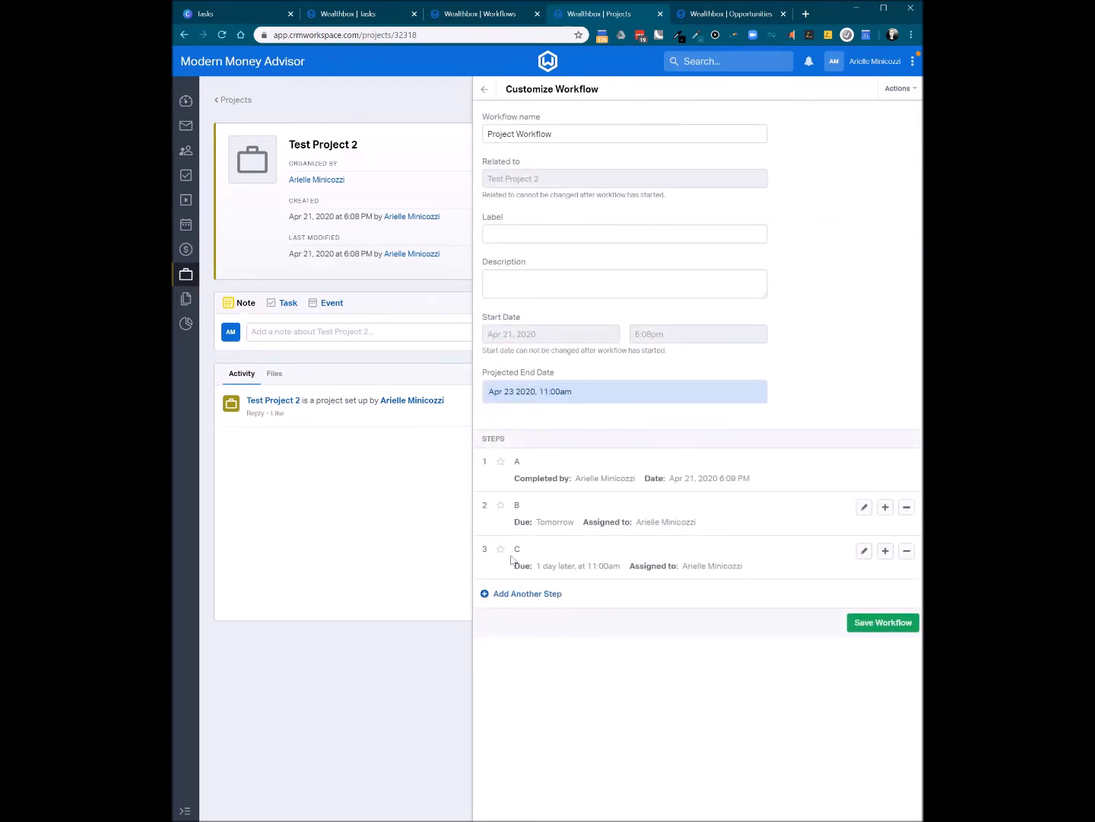
pyautogui.click(528, 594)
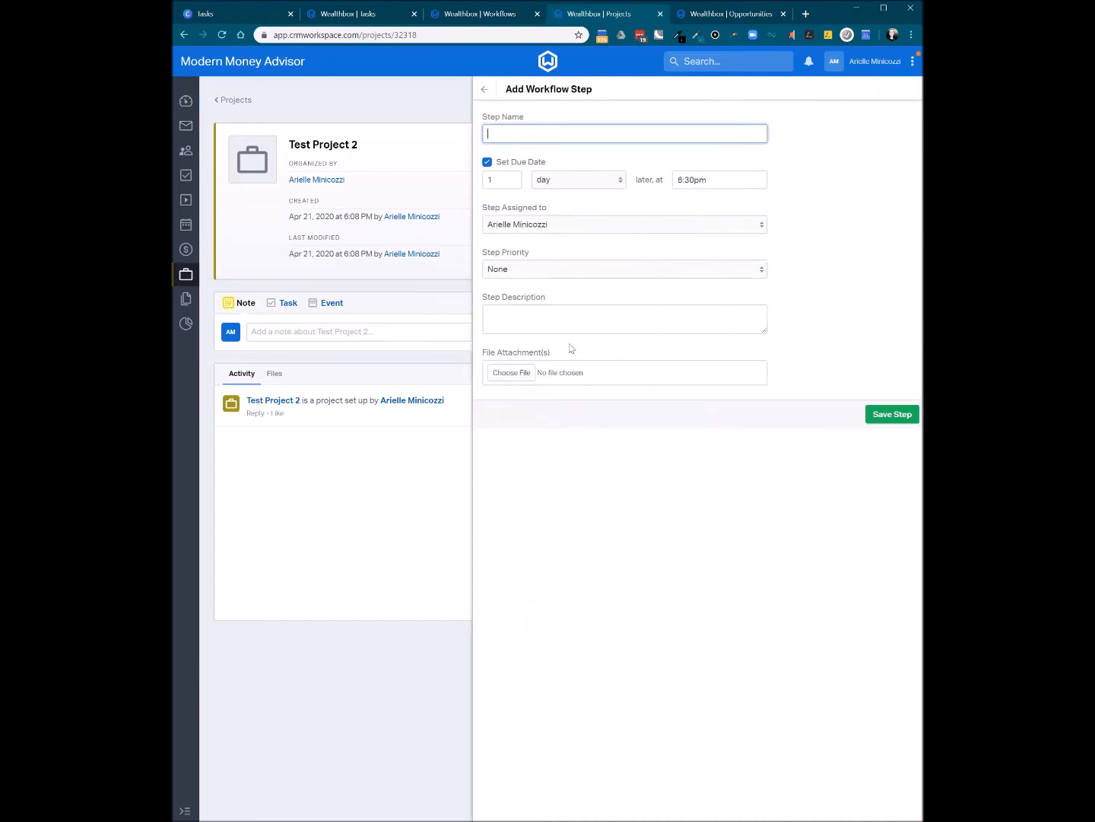
pyautogui.click(484, 89)
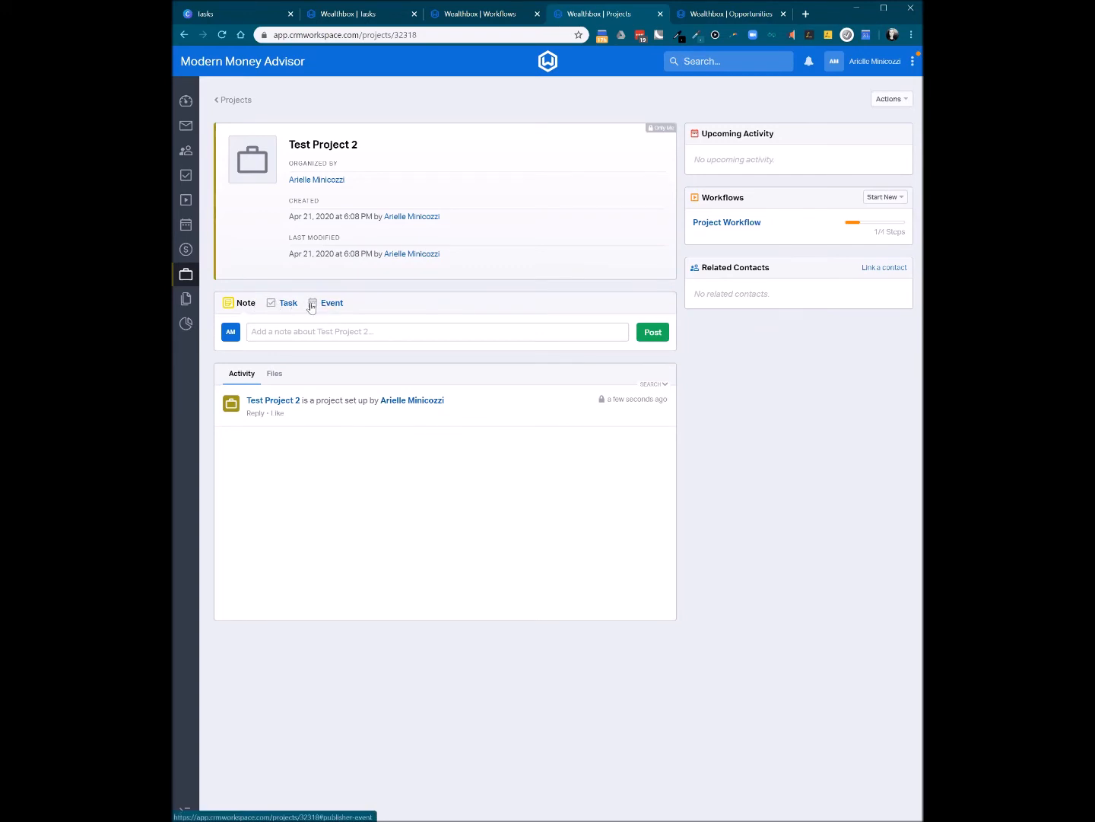
# Step: Examine the task, event and note entry forms on the Test Project 2 page
pyautogui.click(270, 305)
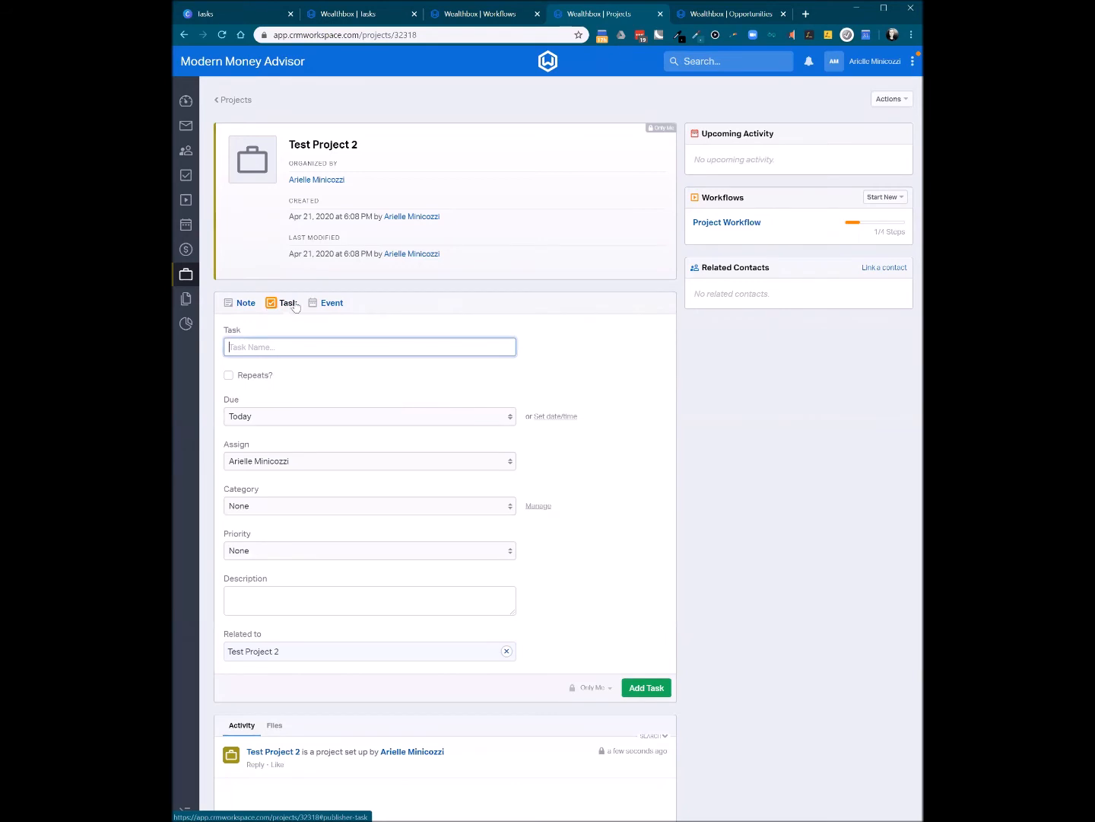
pyautogui.click(330, 303)
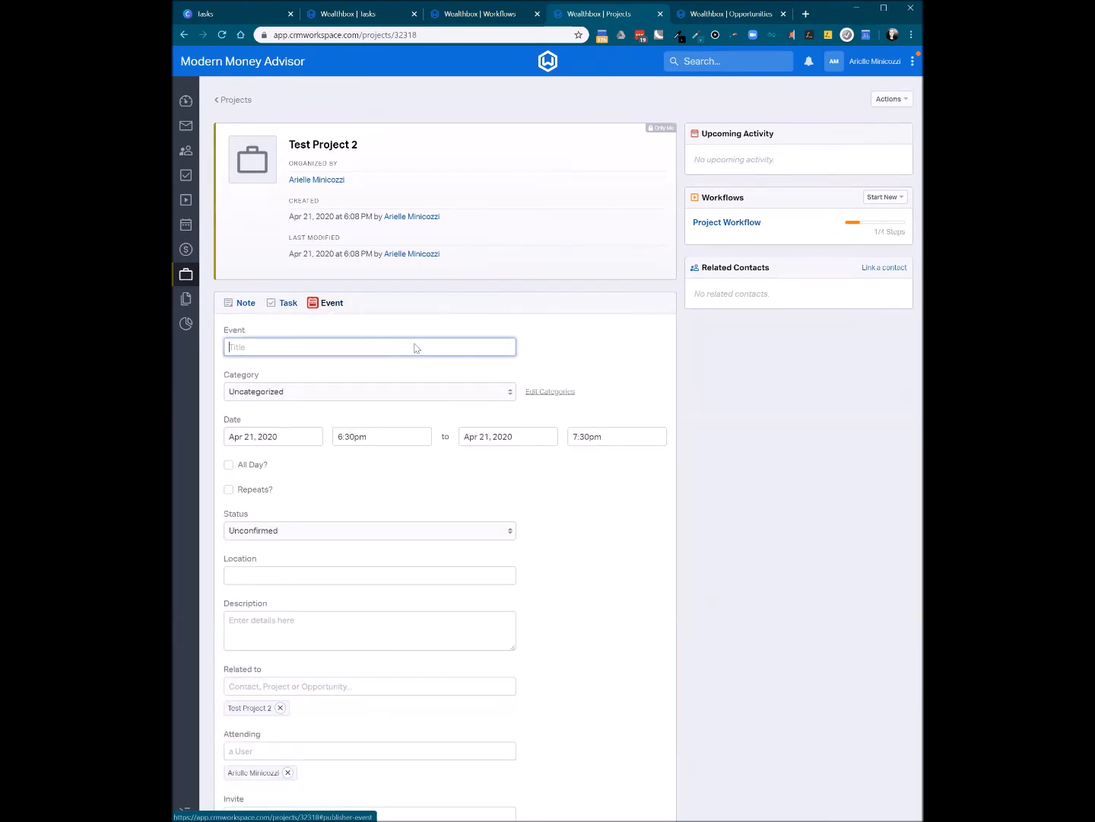
pyautogui.scroll(-2, 542, 412)
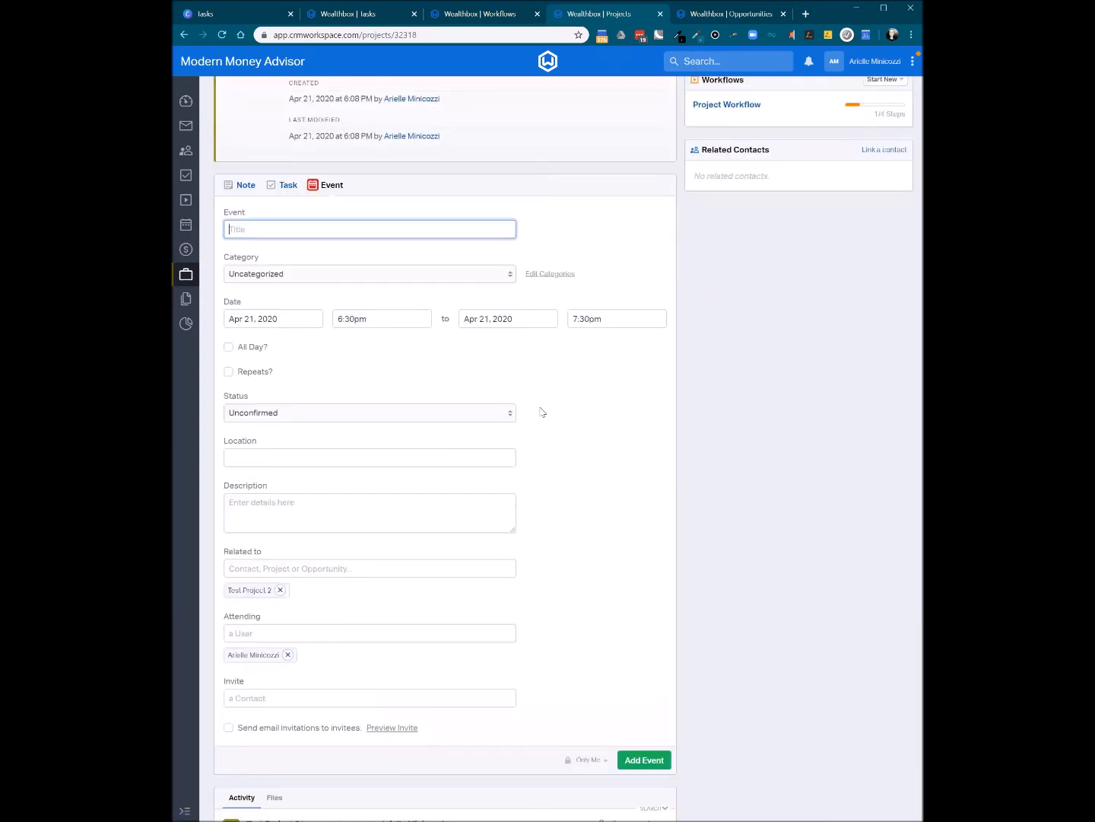
pyautogui.click(245, 187)
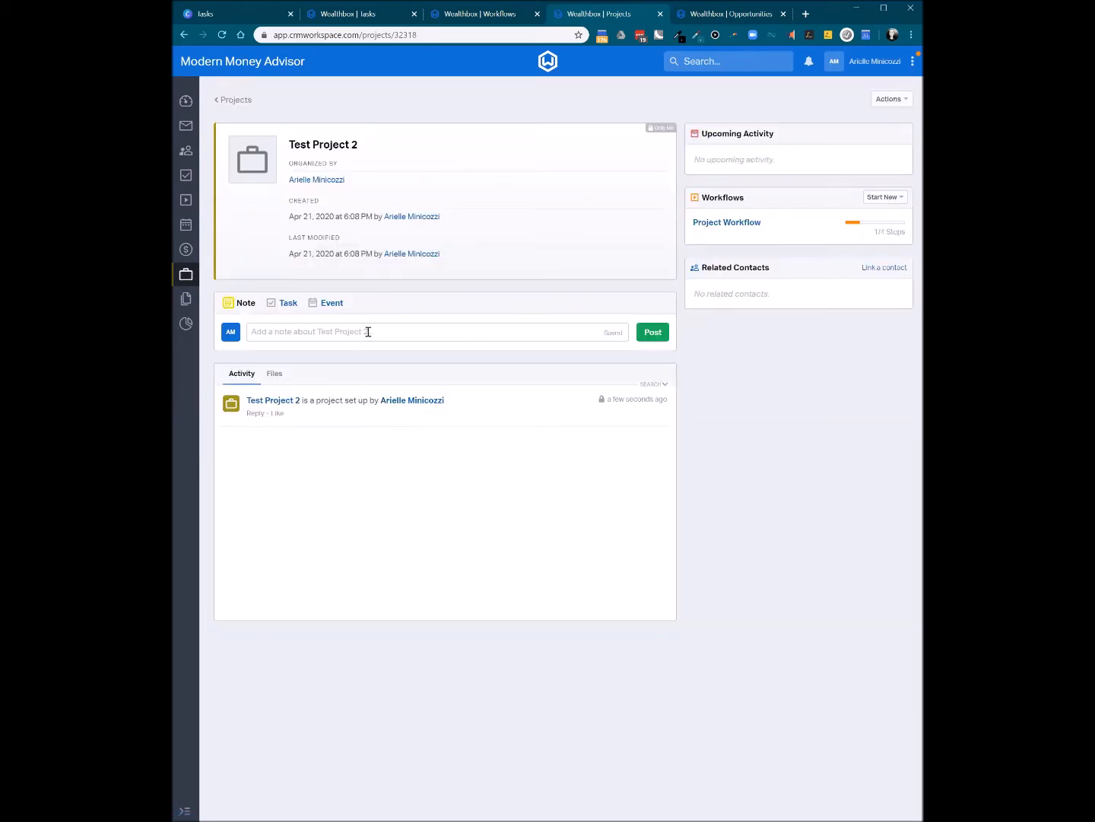
# Step: Revisit the Wealthbox Objects overview in Canva and open the Financial Planning opportunity pipeline's settings to view its stages
pyautogui.hotkey('ctrl', '1')
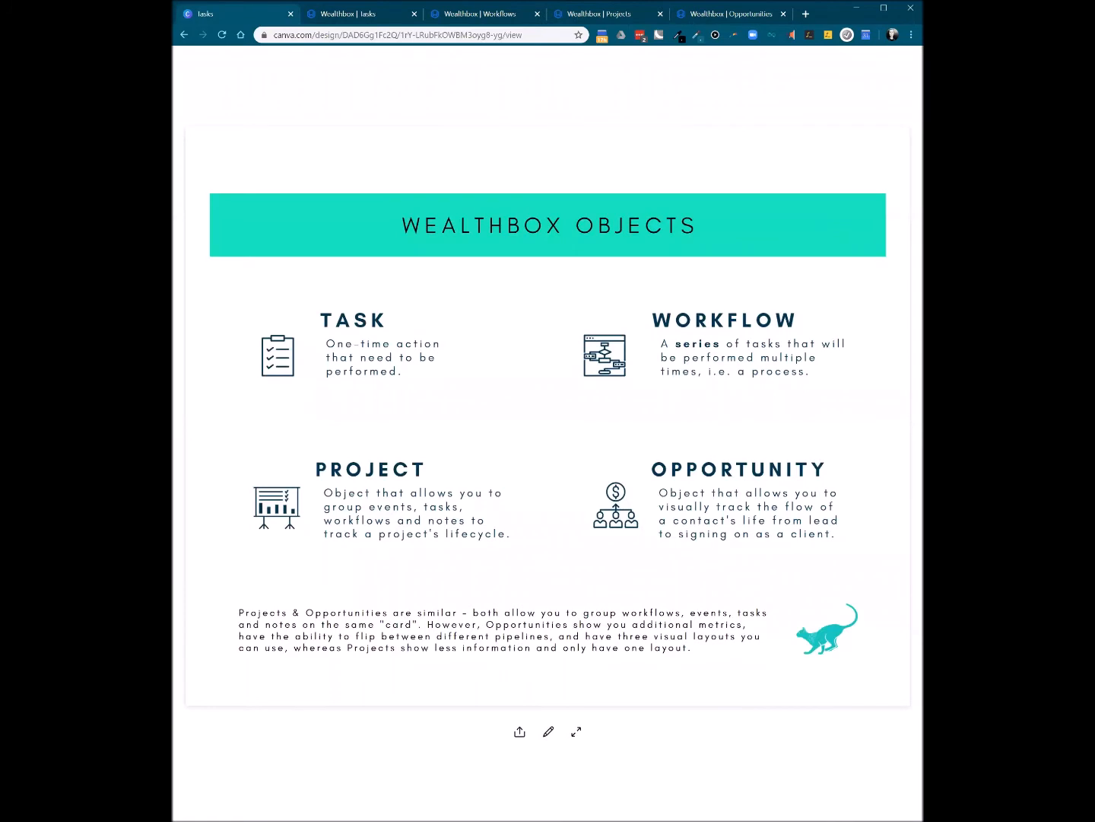
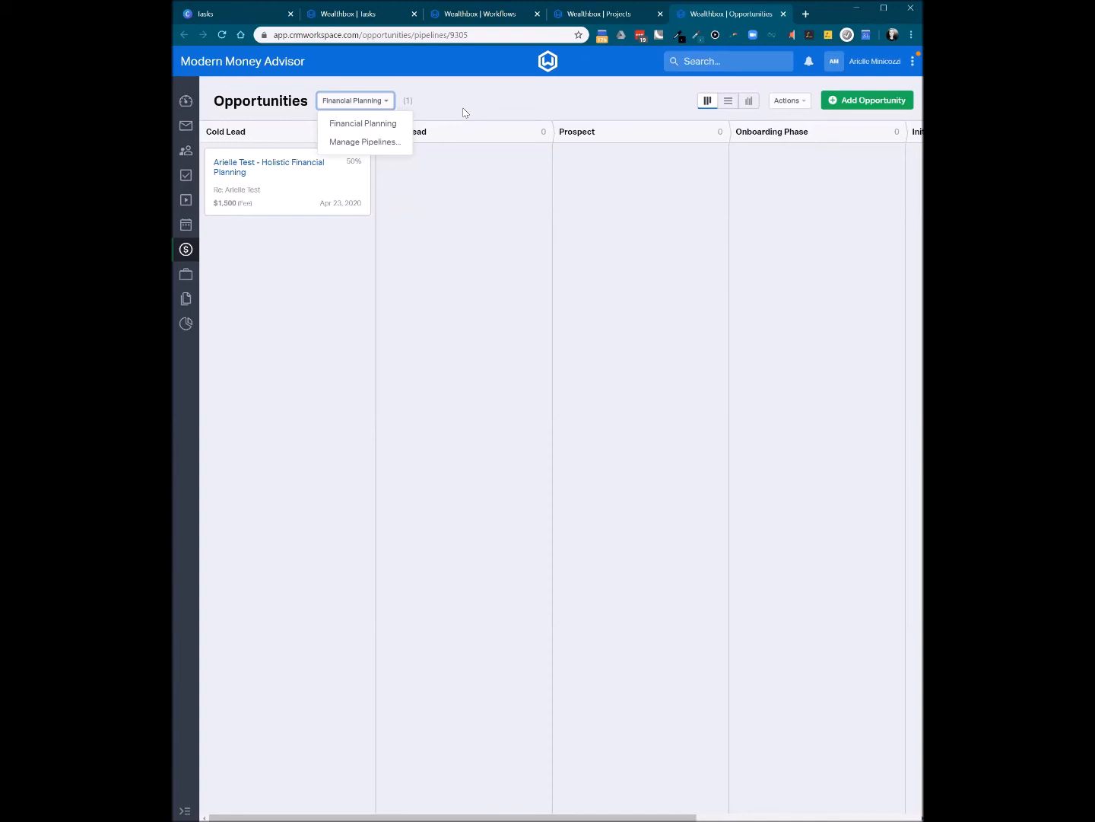
pyautogui.click(365, 143)
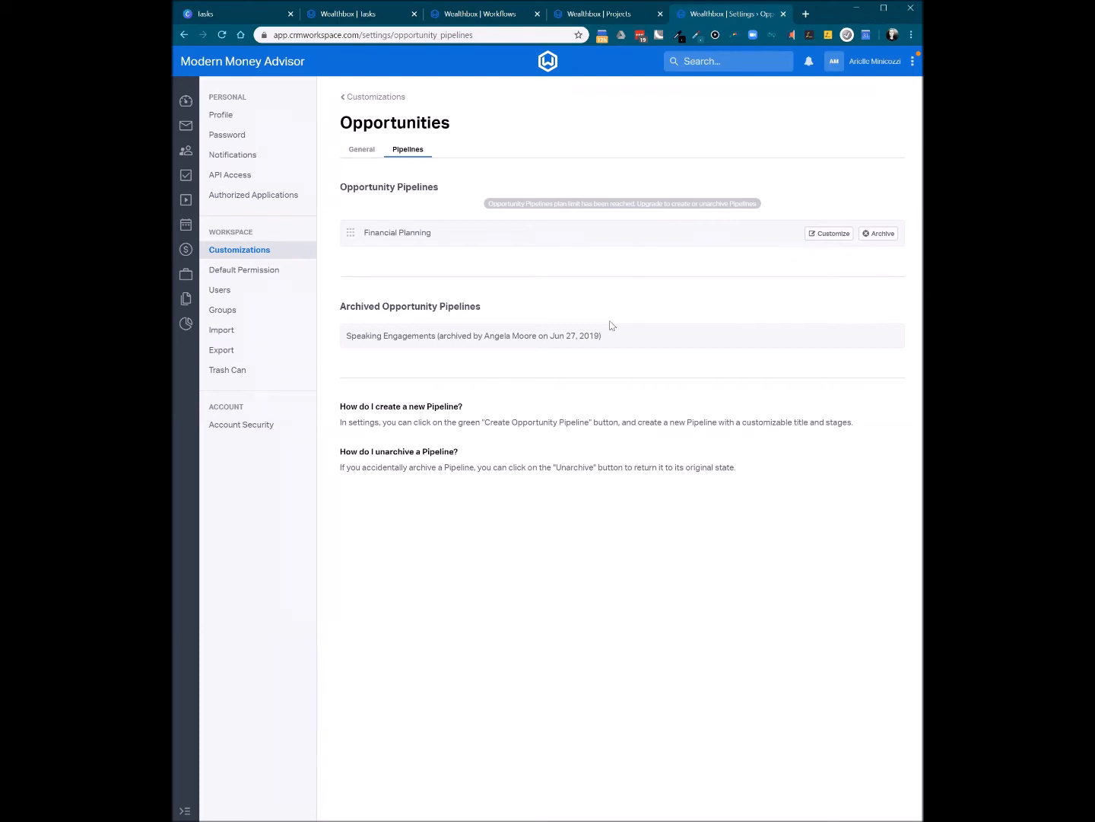
pyautogui.click(817, 238)
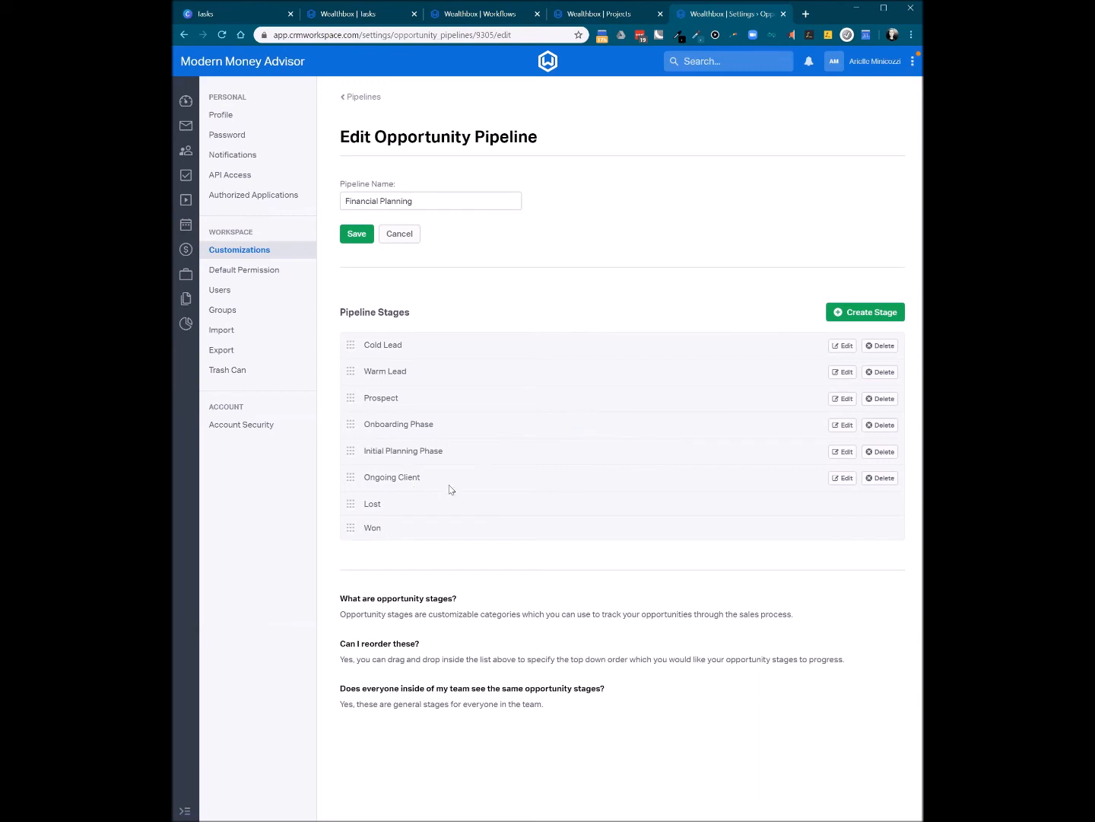
# Step: Open the Ongoing Client stage's name for editing in the Financial Planning pipeline and save the stage
pyautogui.click(846, 481)
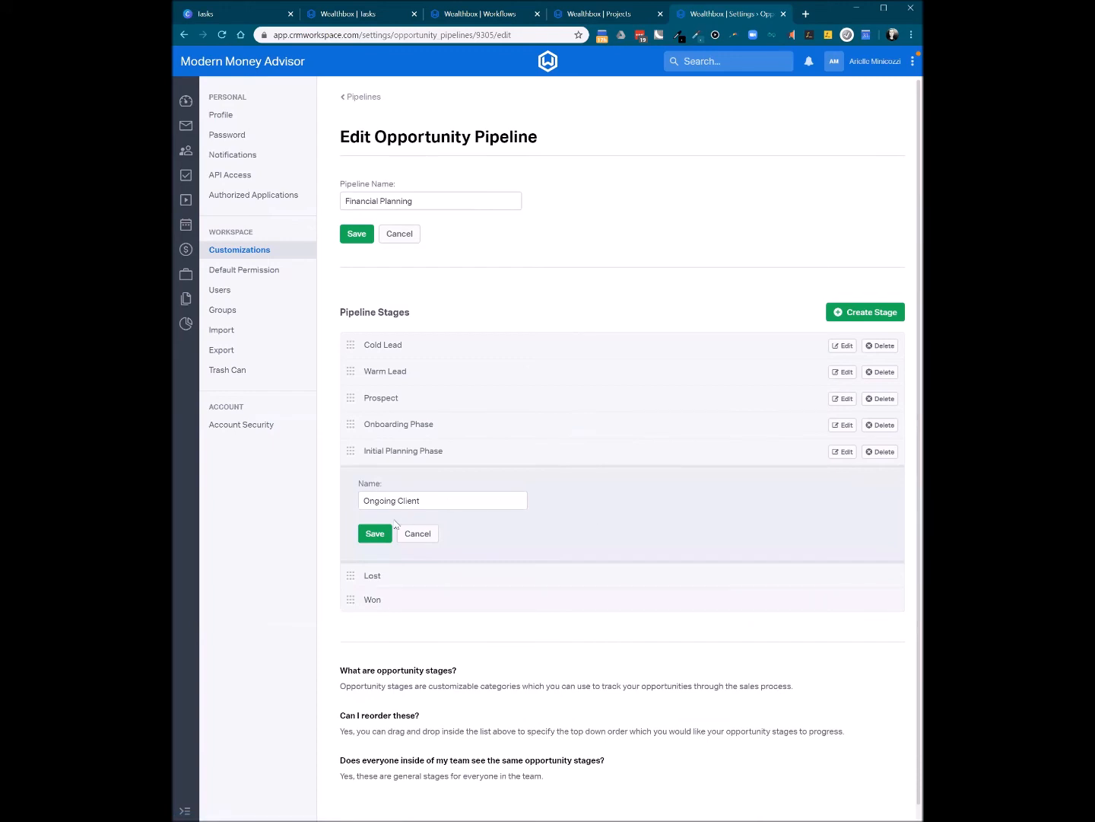
pyautogui.click(368, 537)
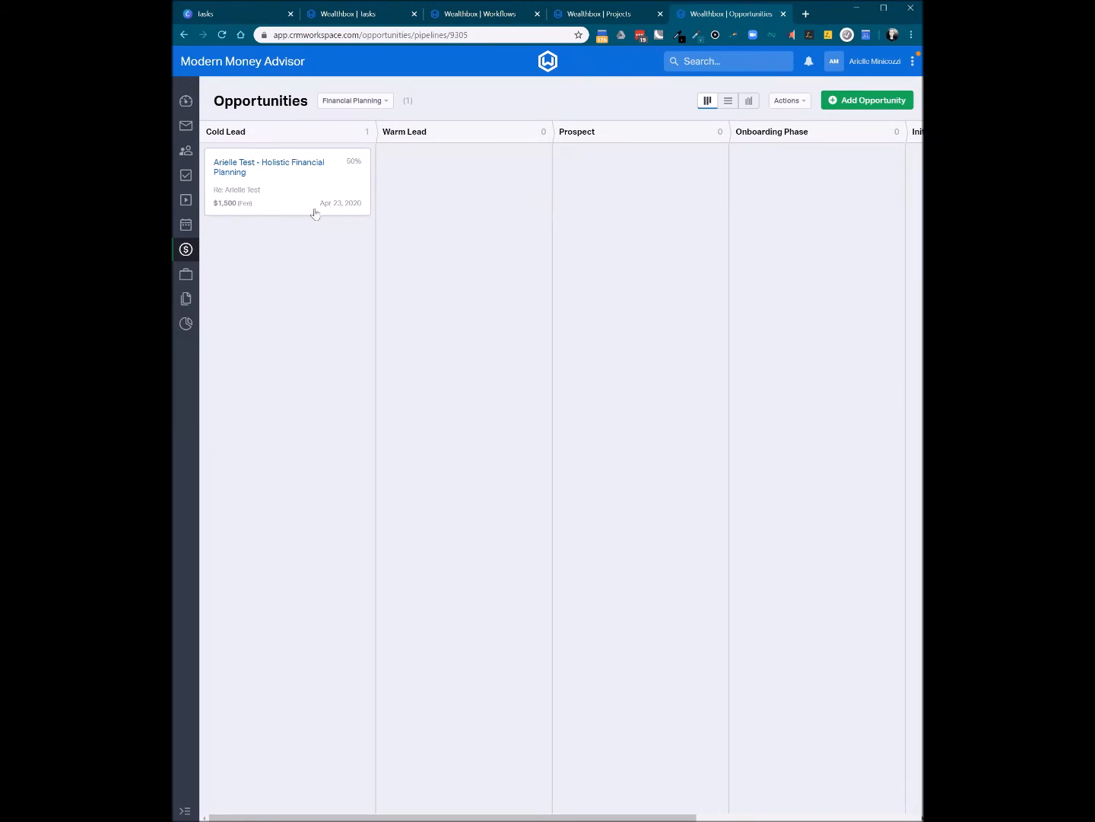
# Step: Move the Holistic Financial Planning opportunity from Cold Lead to Warm Lead and open its full page
pyautogui.moveTo(315, 191); pyautogui.dragTo(497, 217)
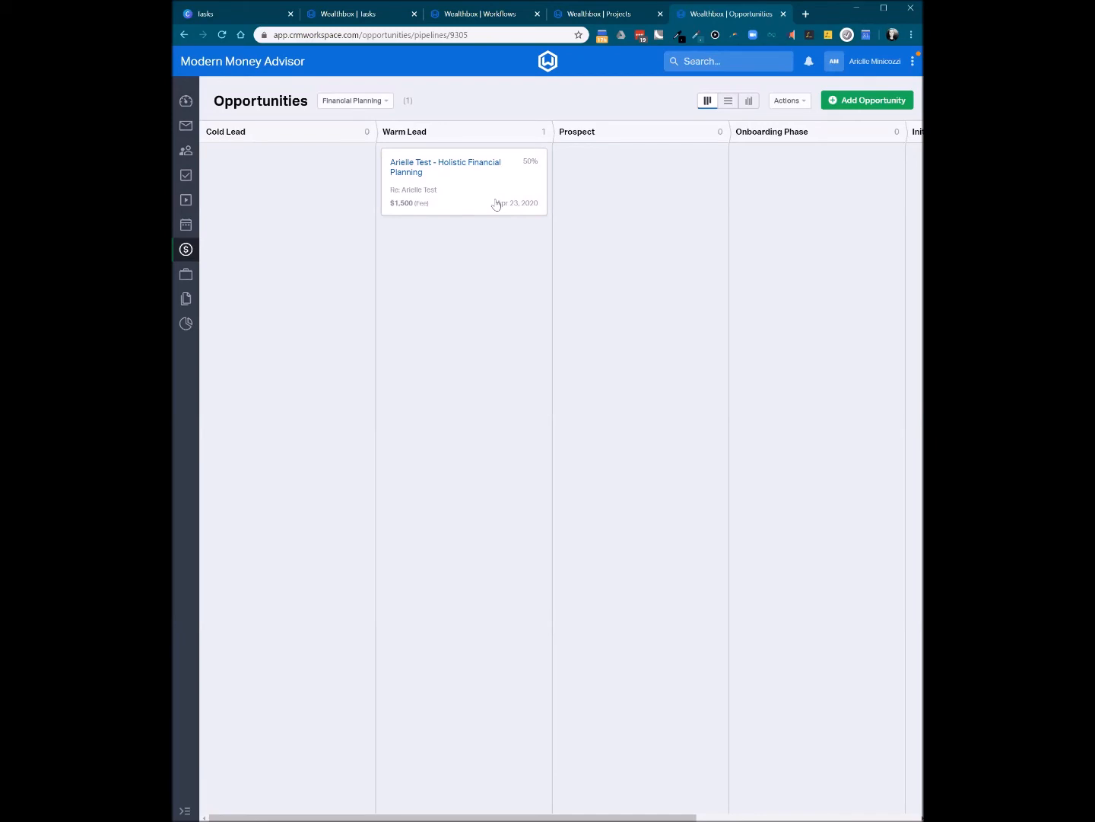
pyautogui.click(497, 204)
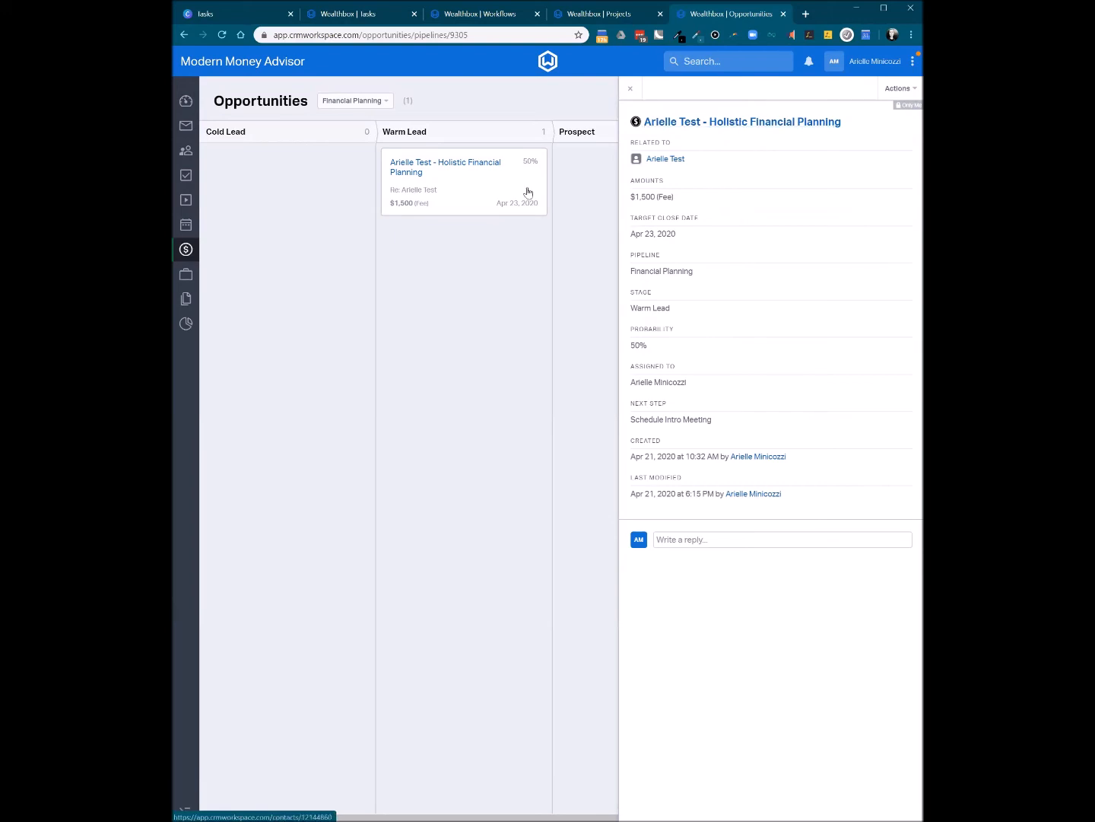
pyautogui.click(736, 123)
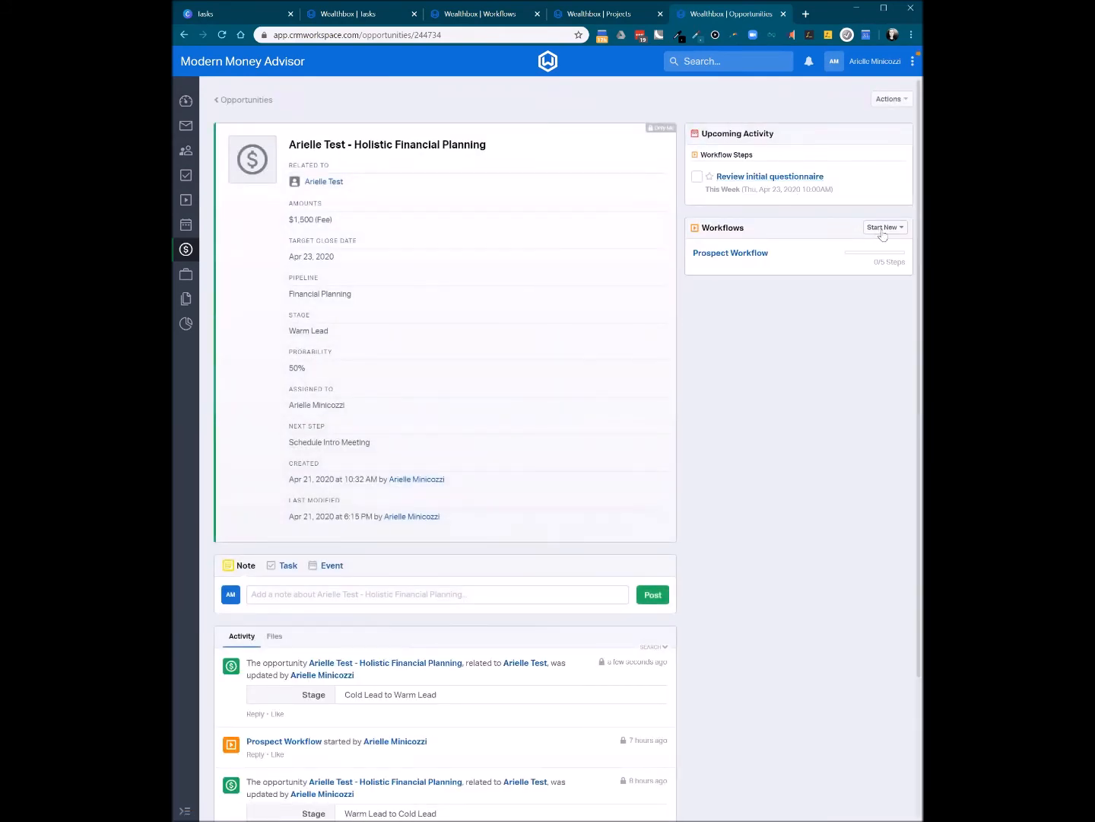
# Step: Start a new workflow from the Prospect Workflow template on the Holistic Financial Planning opportunity, and return to the opportunity page
pyautogui.click(882, 228)
pyautogui.click(870, 254)
pyautogui.click(870, 250)
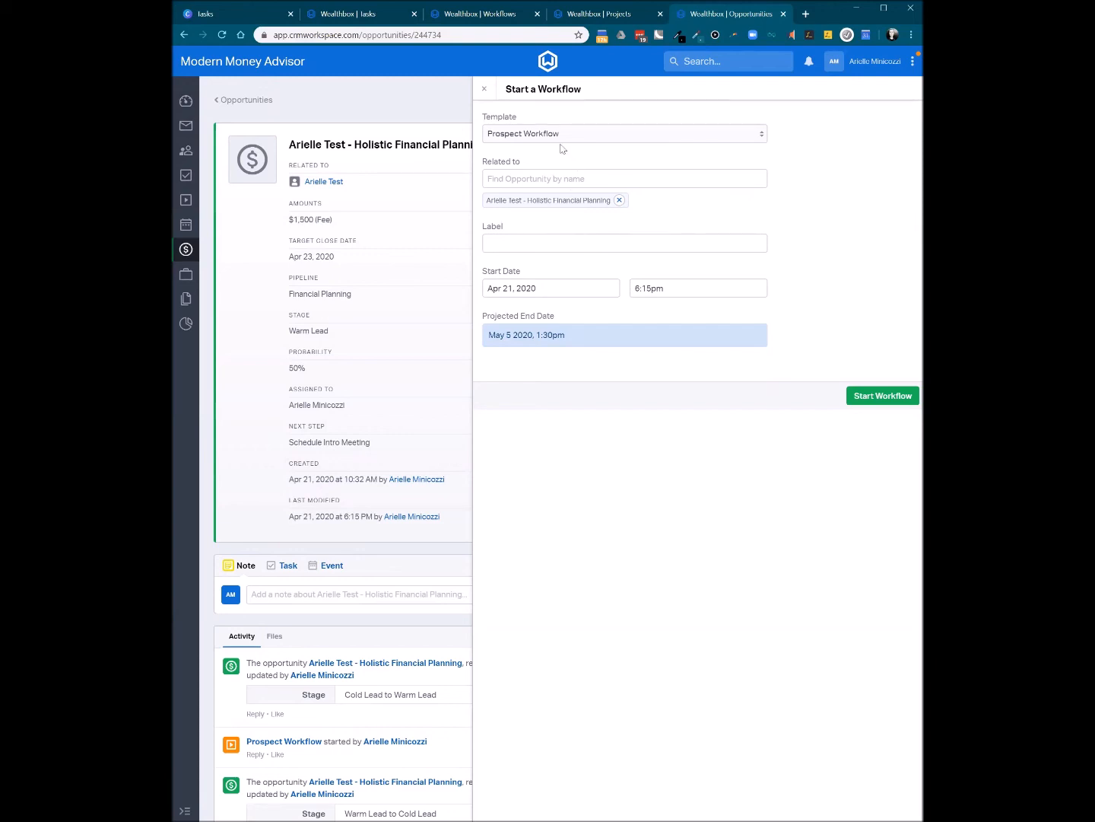
pyautogui.click(884, 399)
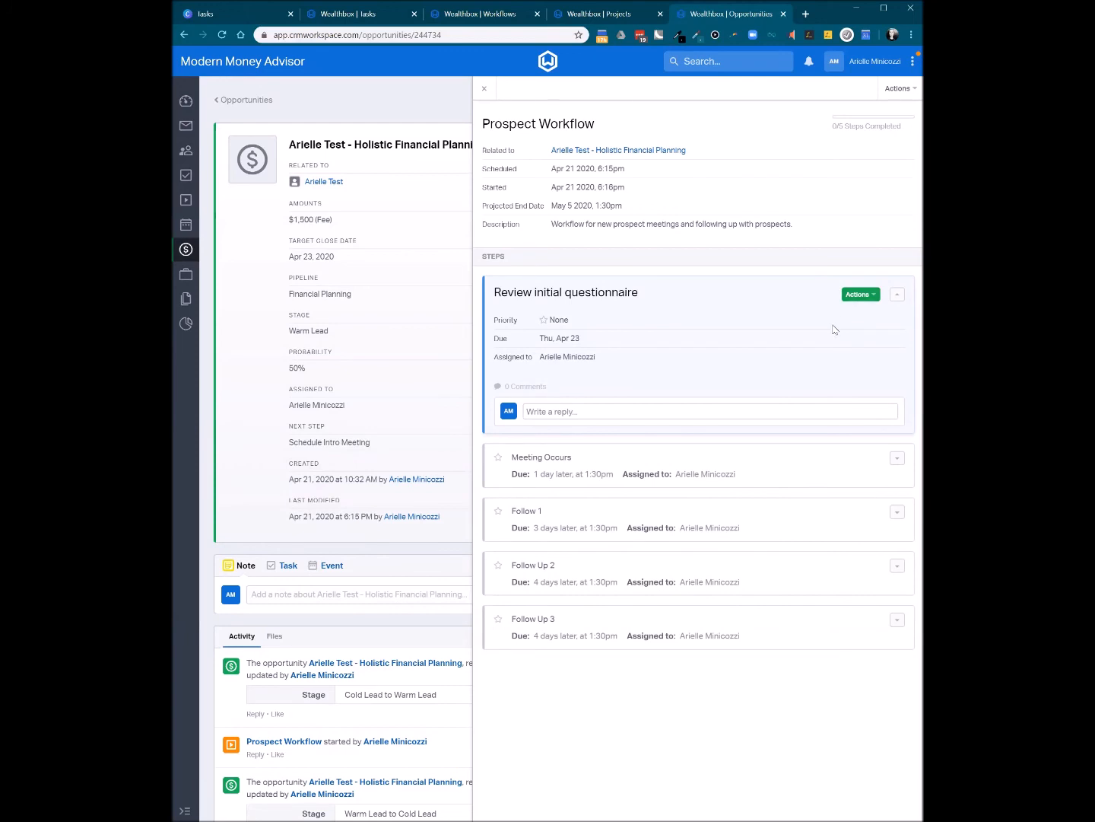
pyautogui.click(484, 91)
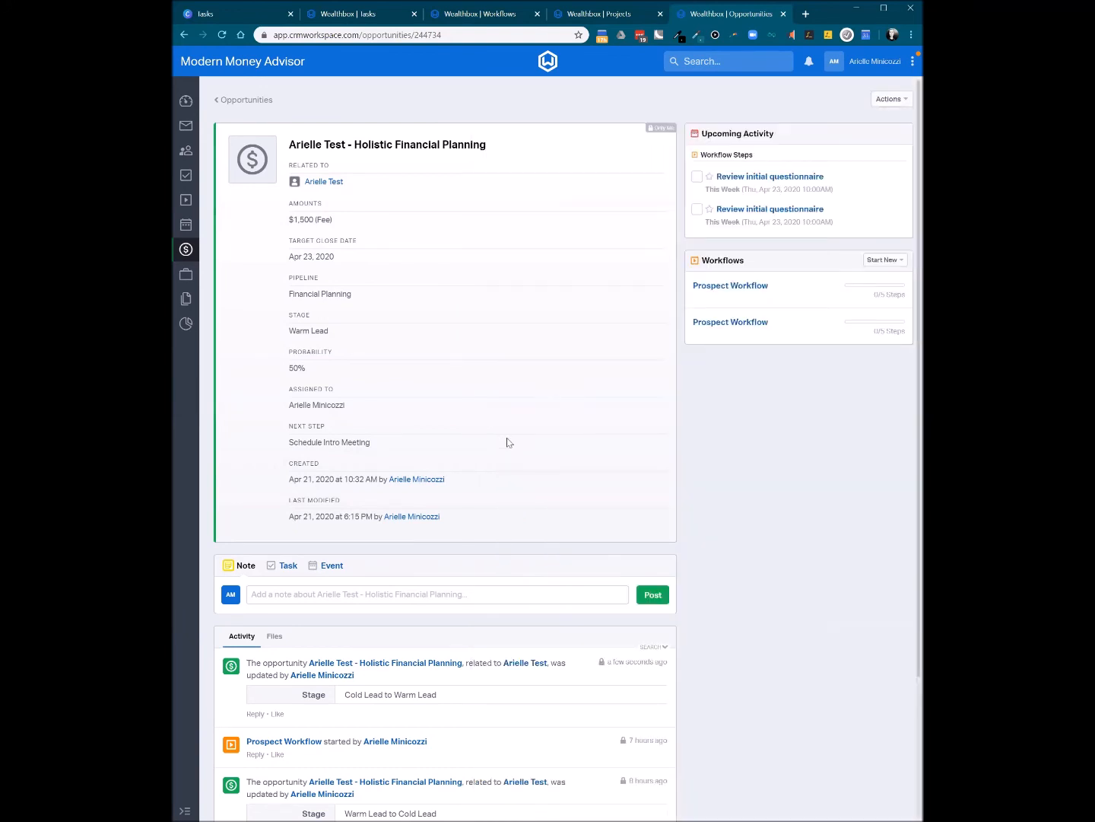
# Step: Examine the task and event entry forms and the available actions on the opportunity page
pyautogui.click(286, 566)
pyautogui.click(321, 566)
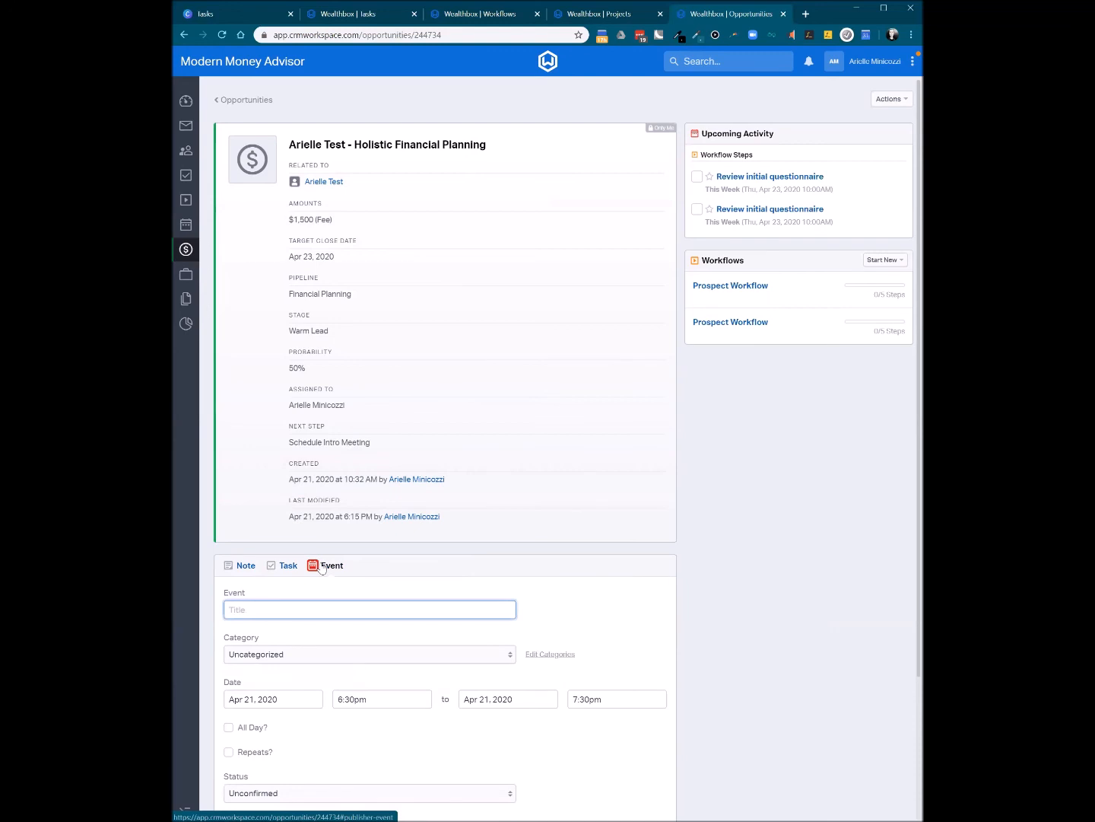
pyautogui.scroll(-1, 416, 576)
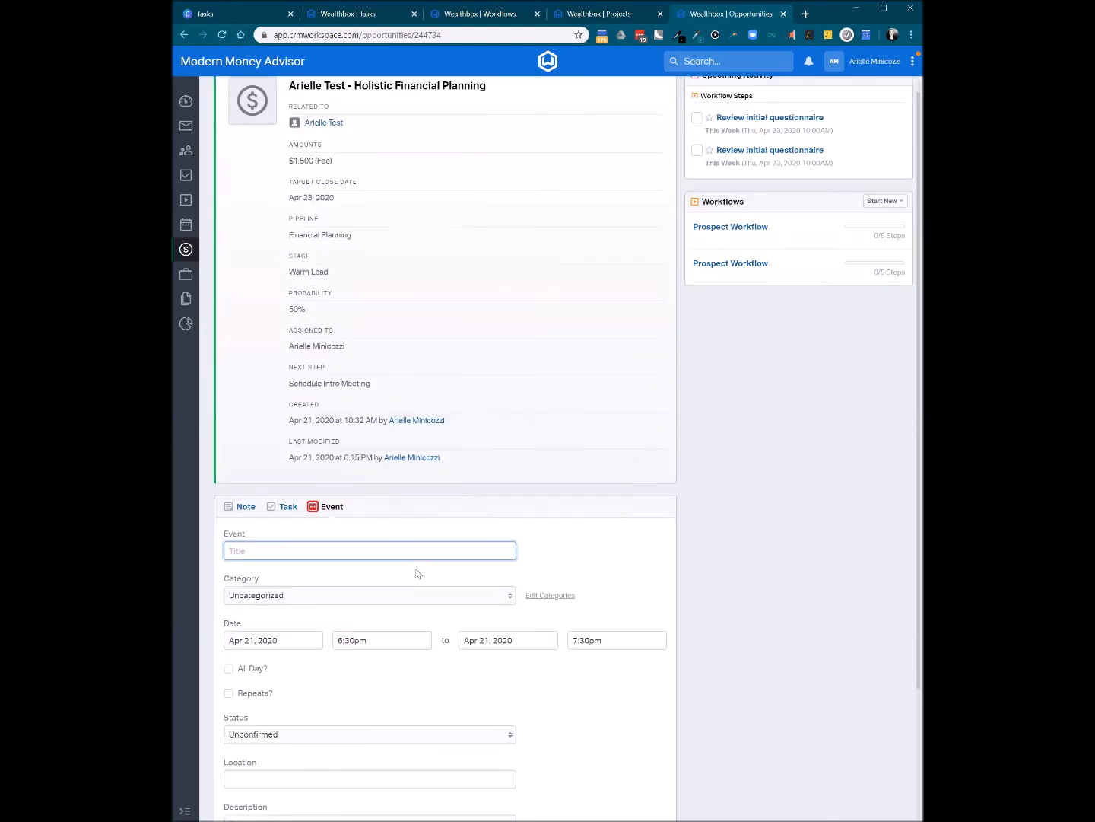
pyautogui.scroll(1, 416, 574)
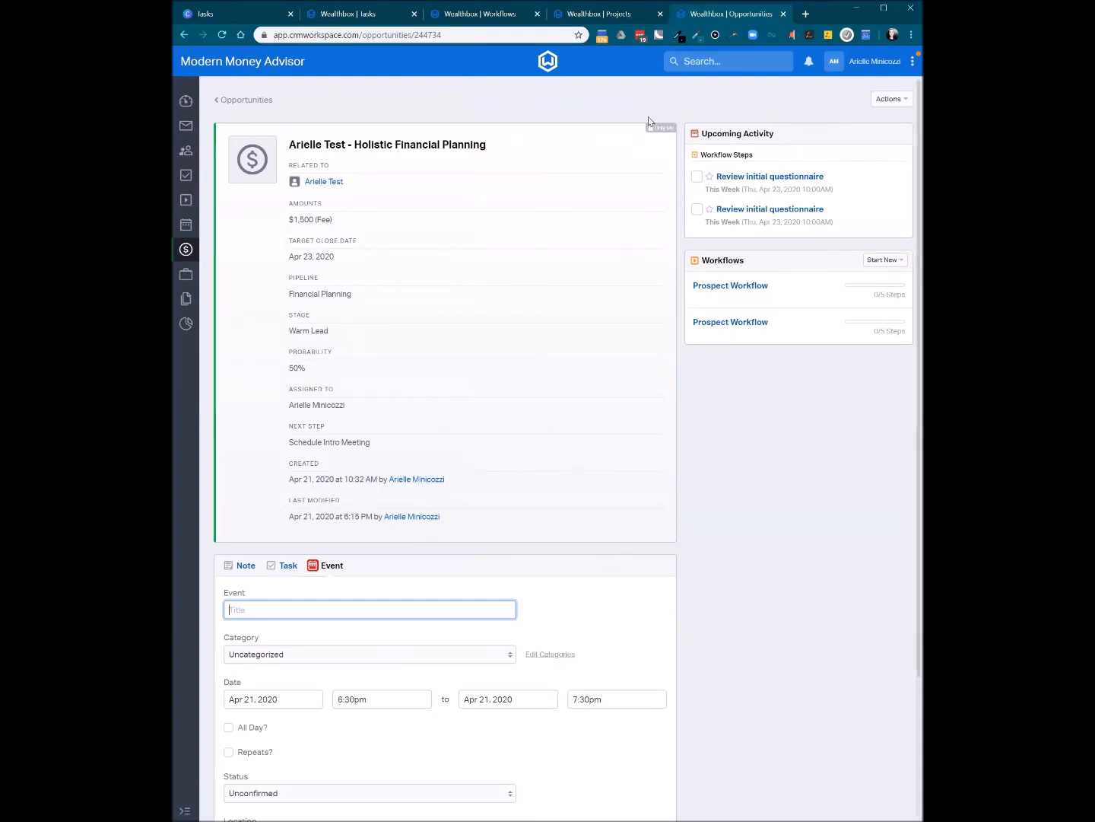
pyautogui.click(906, 104)
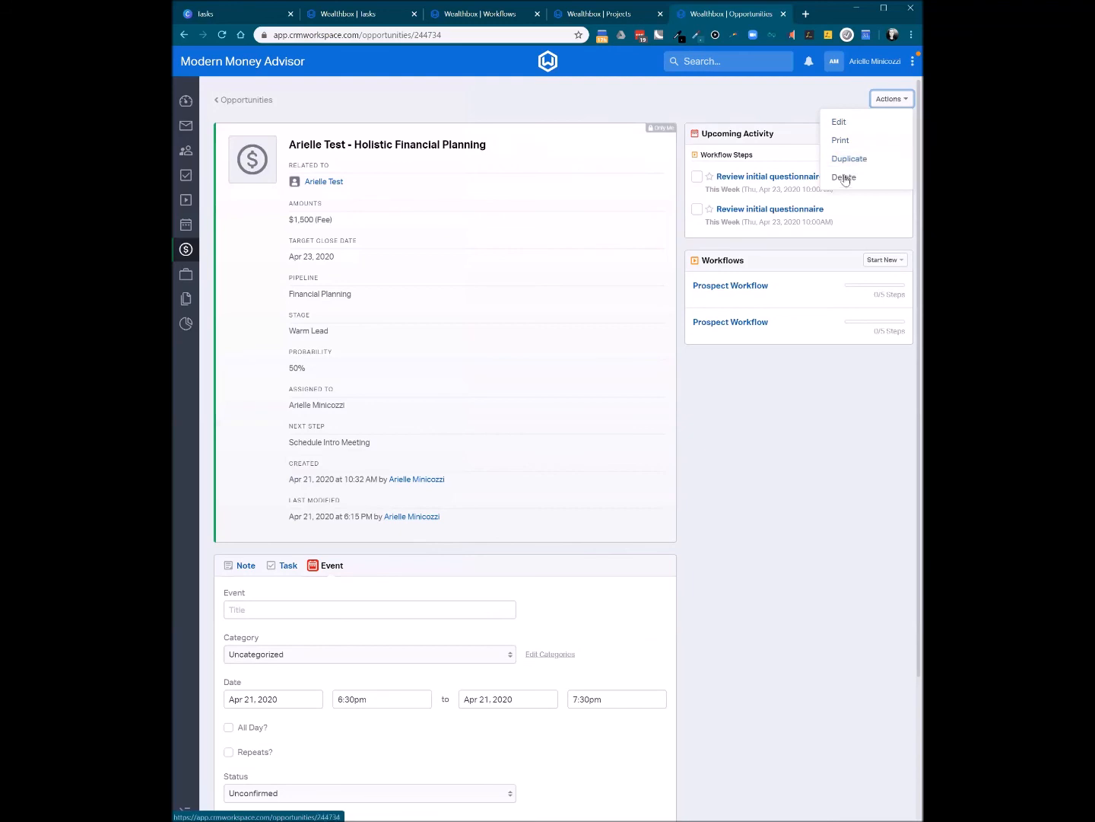
pyautogui.click(724, 415)
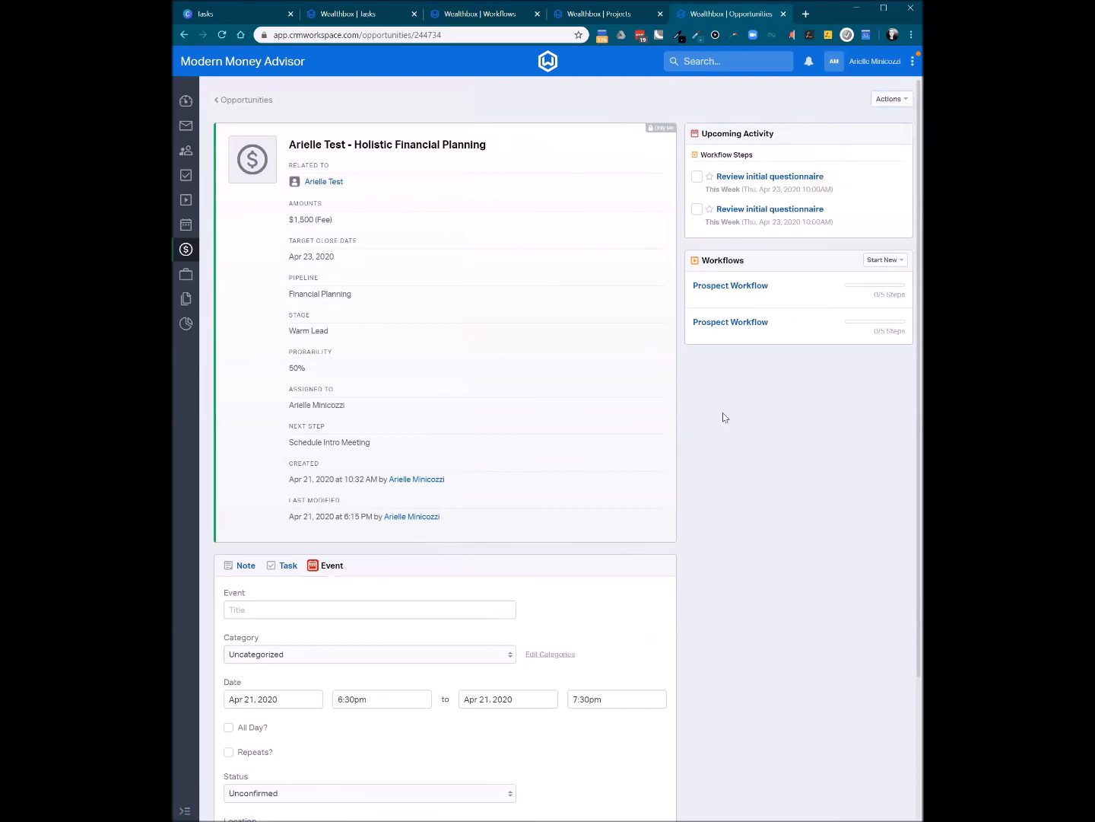
# Step: Return to the Financial Planning pipeline board, move the Holistic Financial Planning opportunity to Prospect, and mark it as Won
pyautogui.click(265, 102)
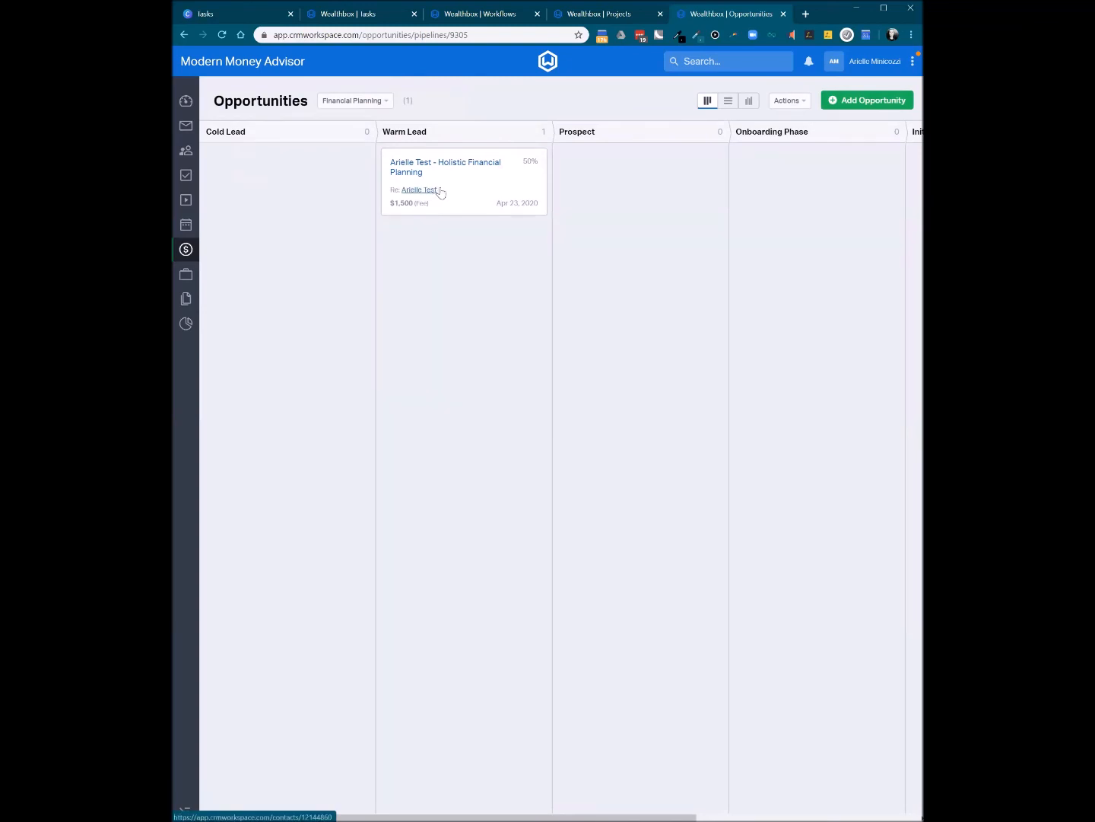
pyautogui.moveTo(644, 243); pyautogui.dragTo(644, 243)
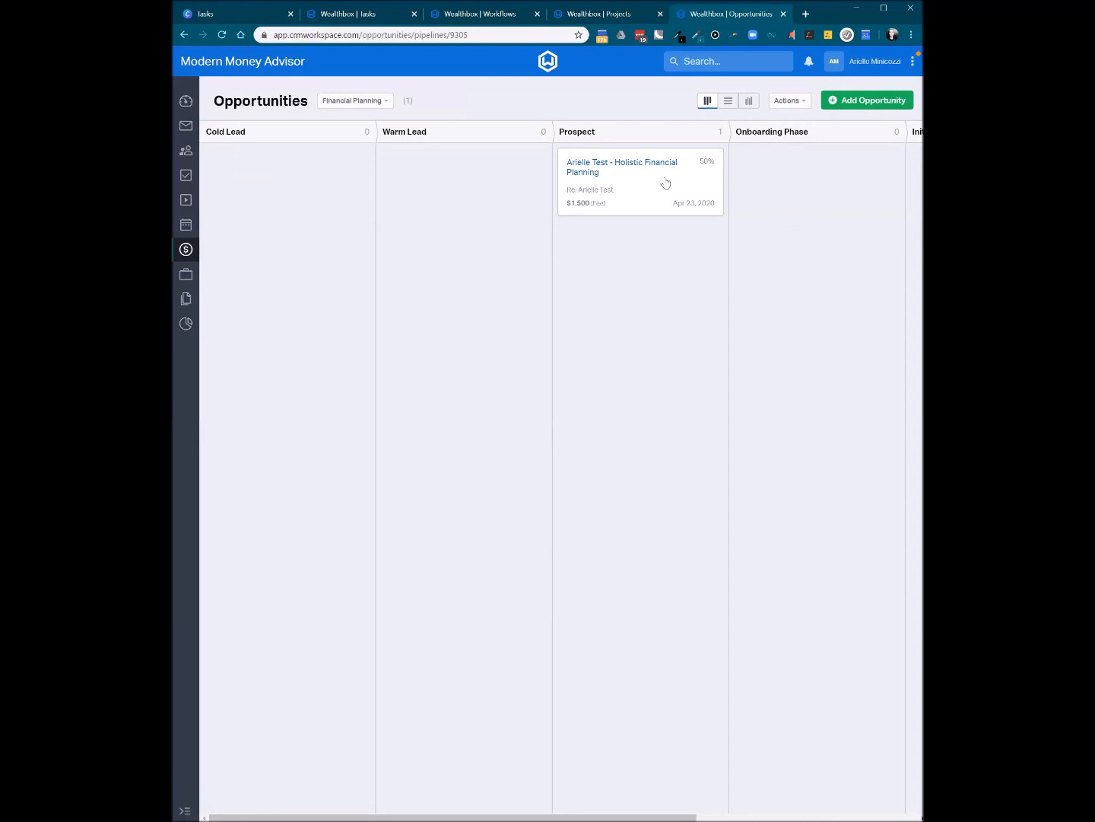
pyautogui.moveTo(663, 201); pyautogui.dragTo(548, 797)
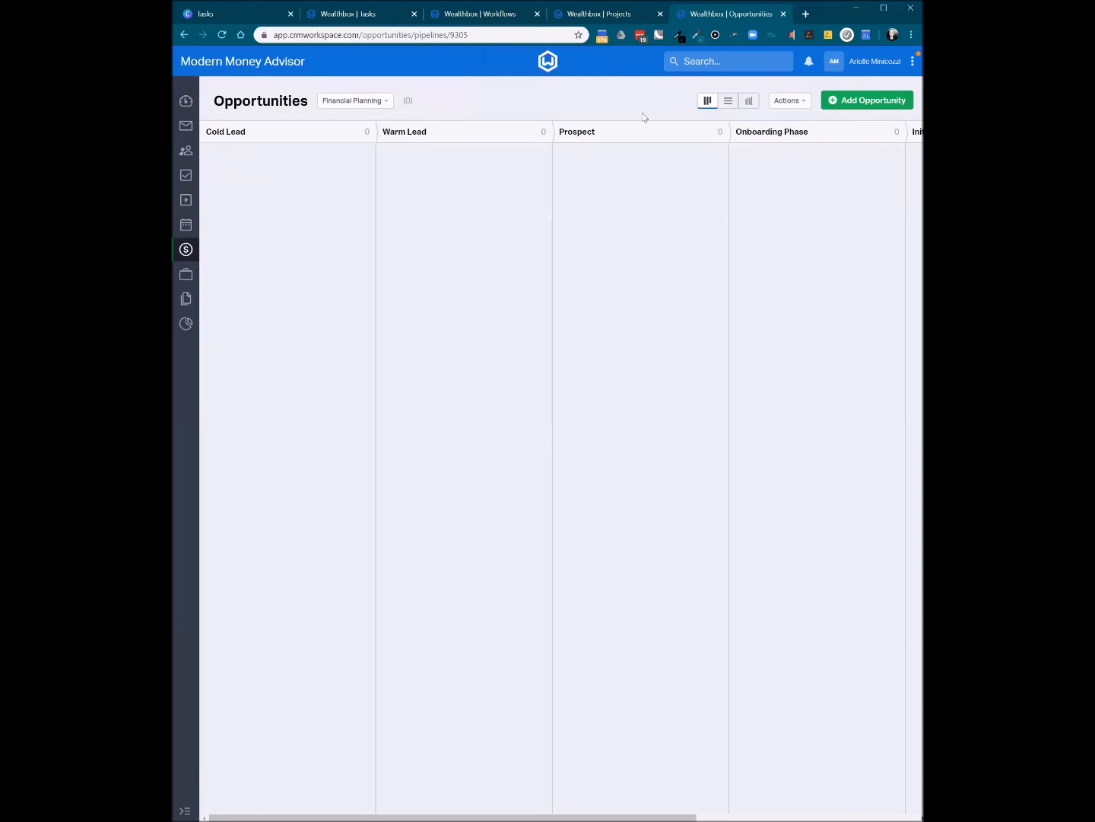
# Step: Show the Financial Planning opportunities as a list and examine the stage, closing-time and user filter options
pyautogui.click(728, 105)
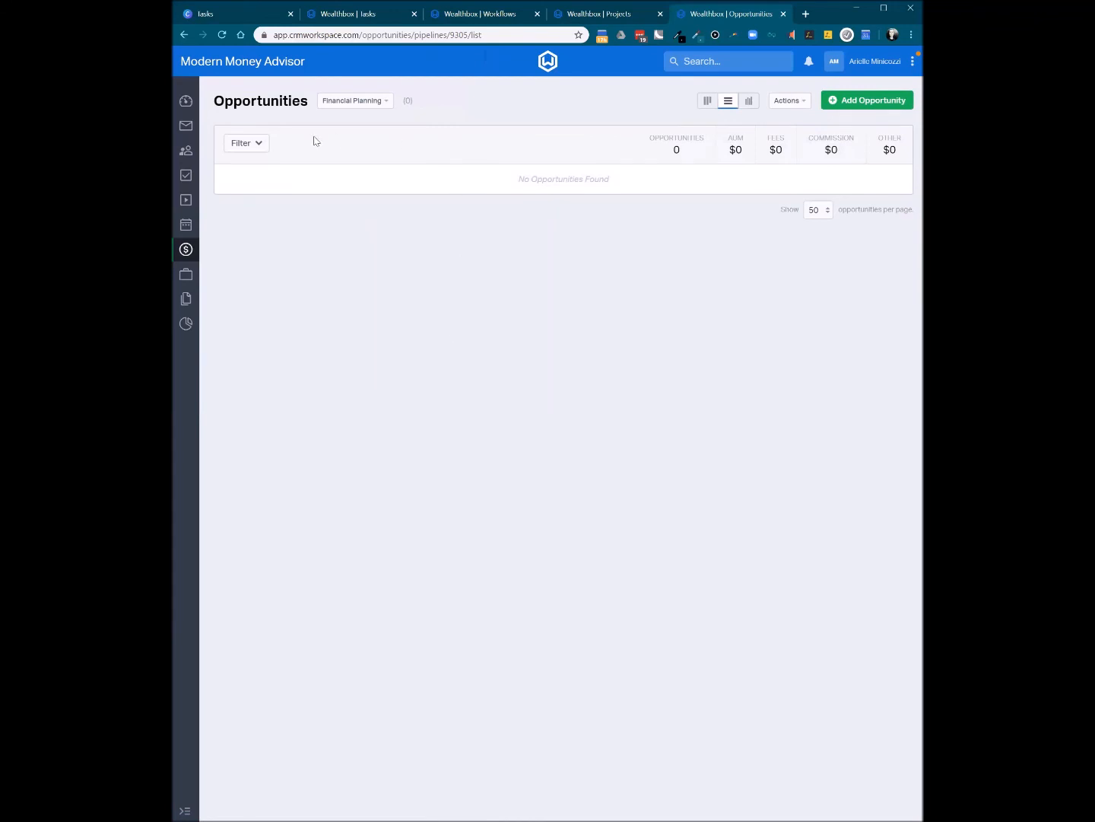
pyautogui.click(260, 146)
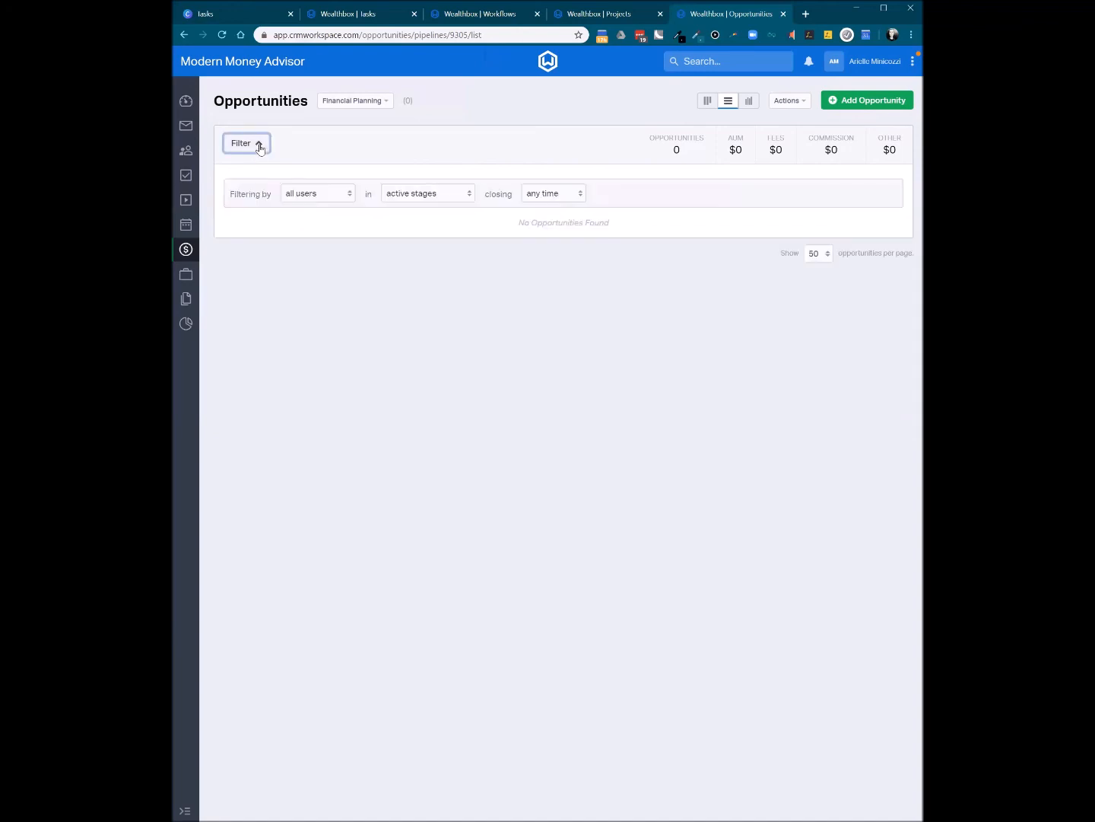
pyautogui.click(396, 197)
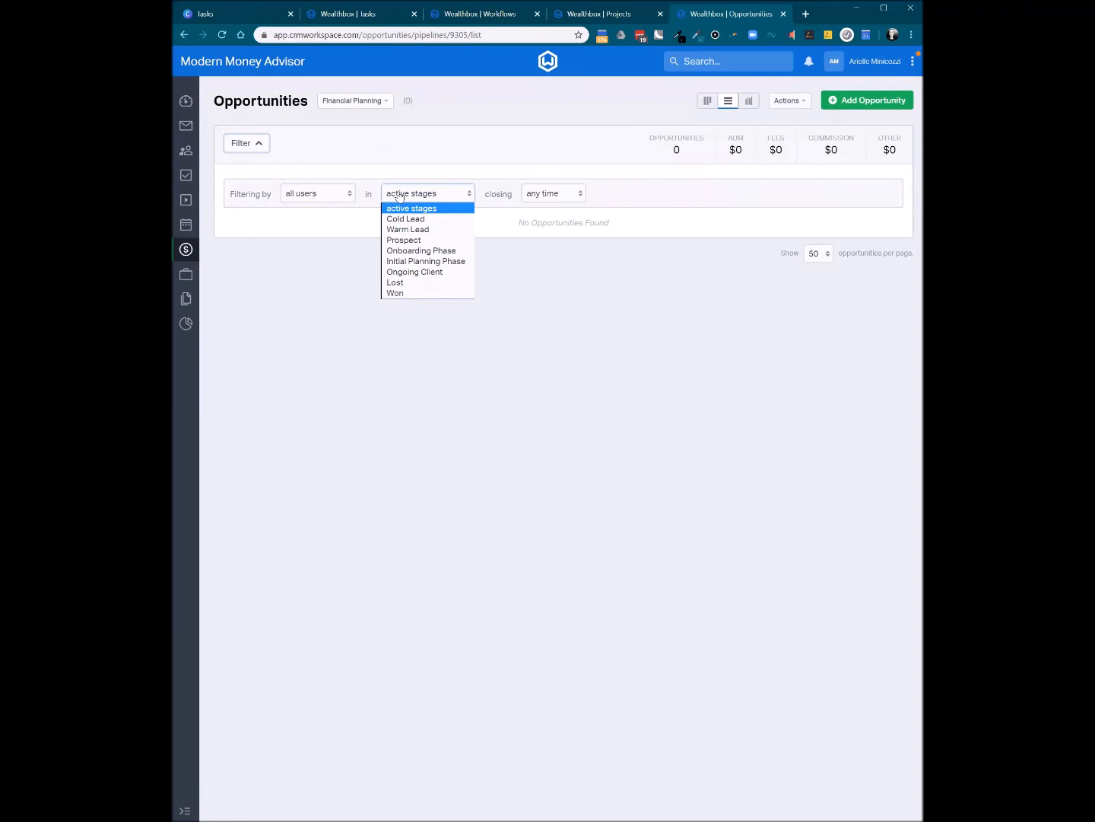
pyautogui.click(562, 200)
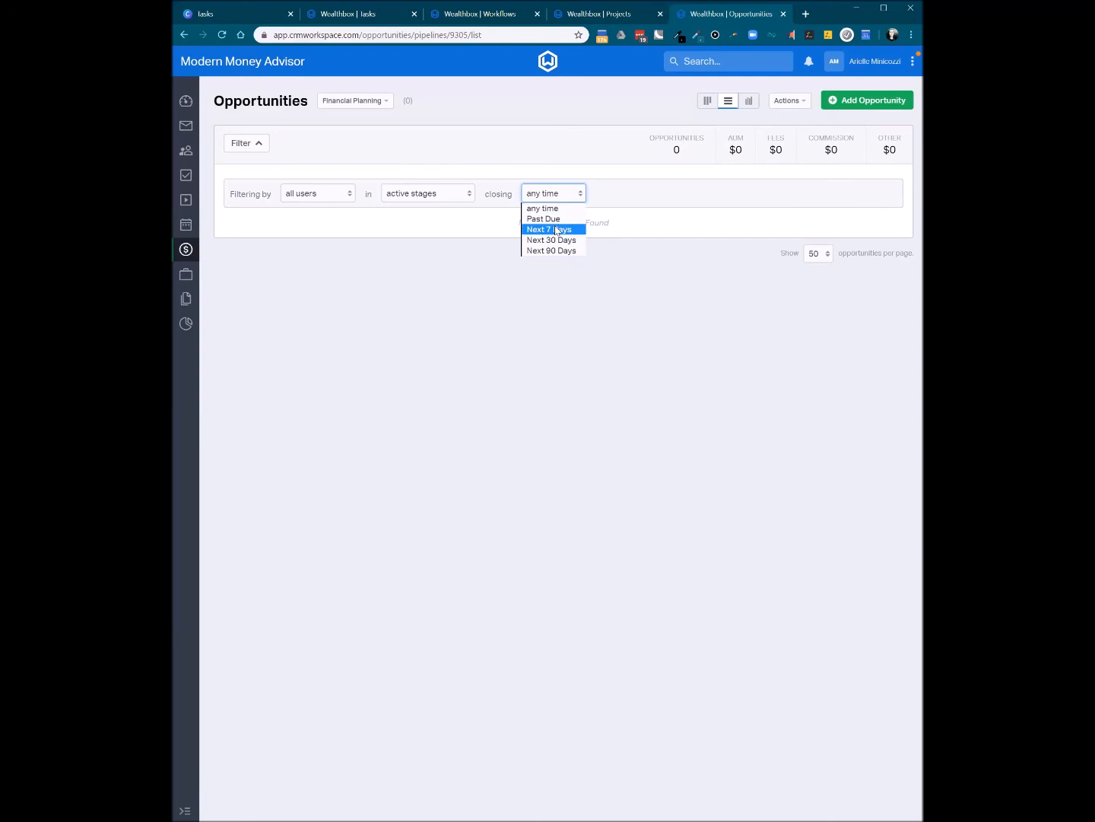
pyautogui.click(388, 168)
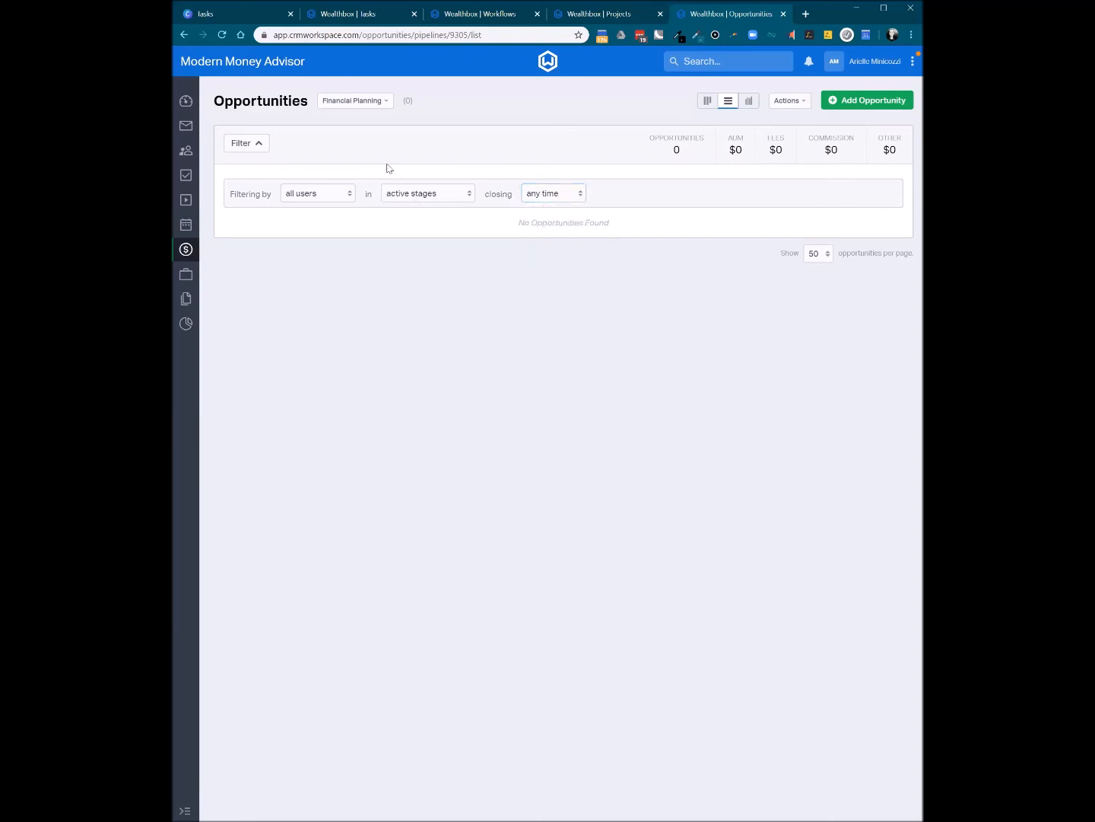
pyautogui.click(338, 194)
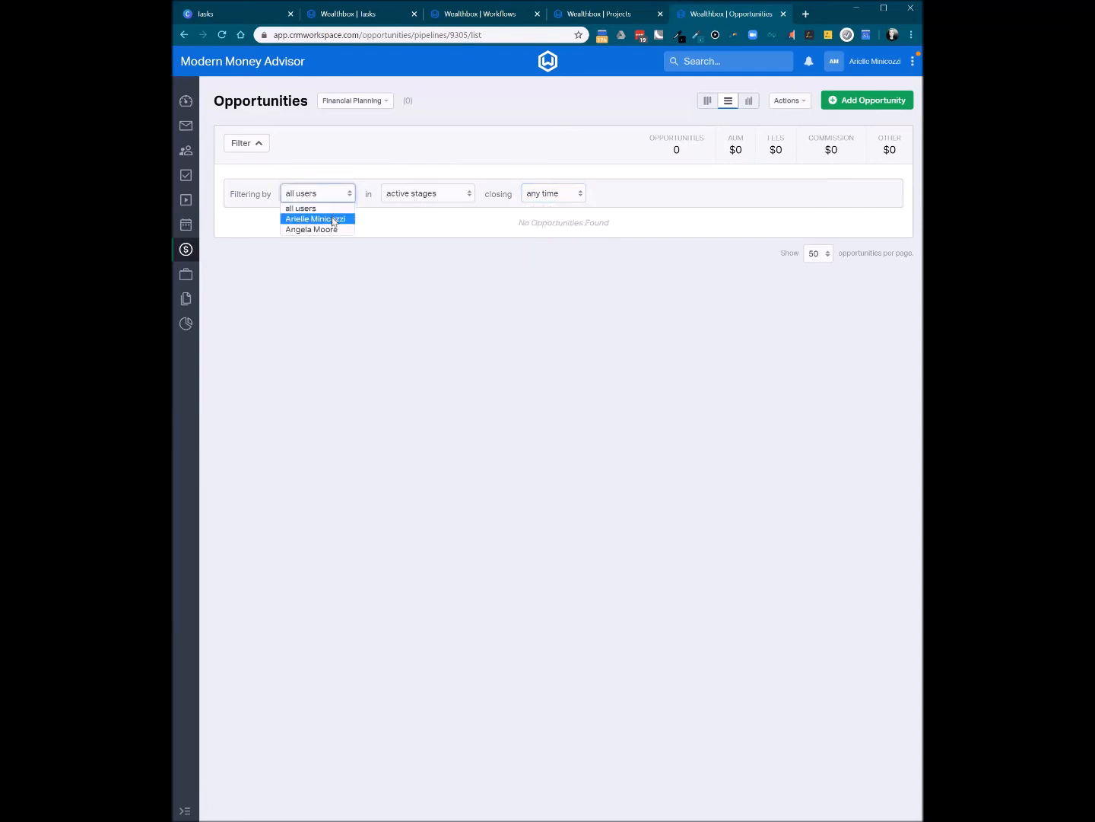
pyautogui.click(374, 141)
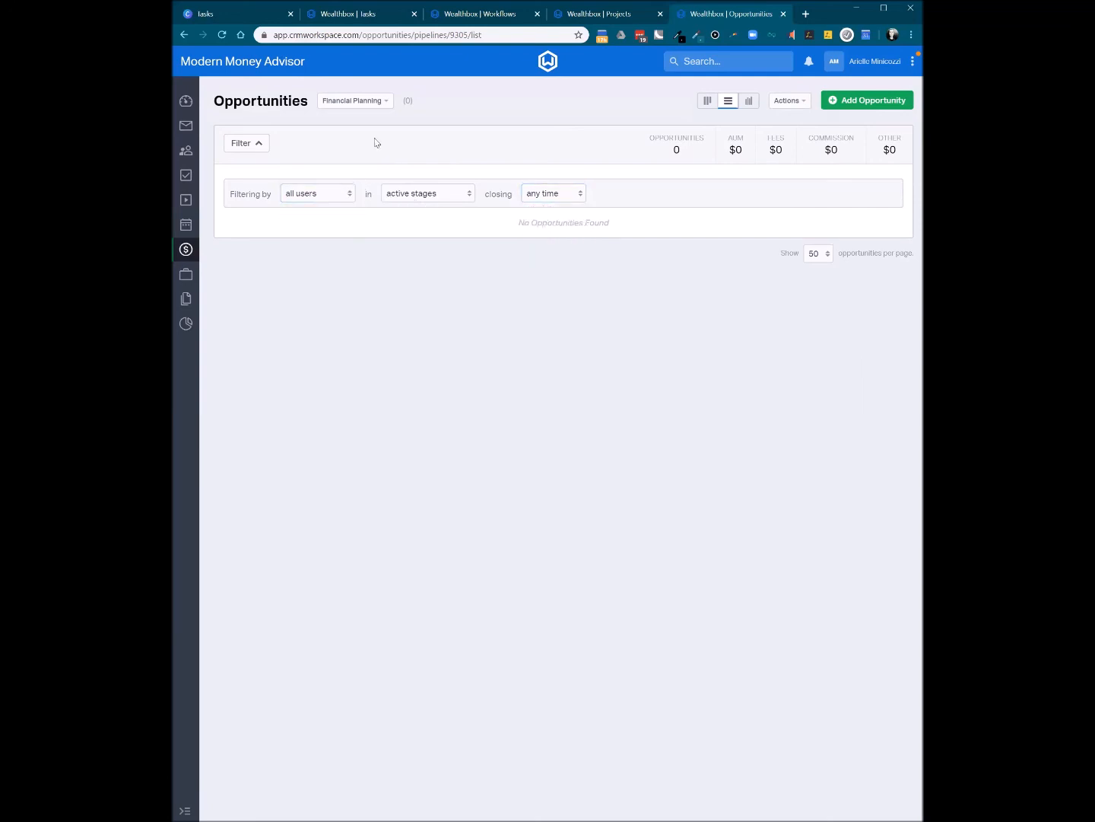
# Step: Examine the Won opportunities and available actions in the pipeline's graph view, and switch to the Wealthbox Objects overview in Canva
pyautogui.click(748, 102)
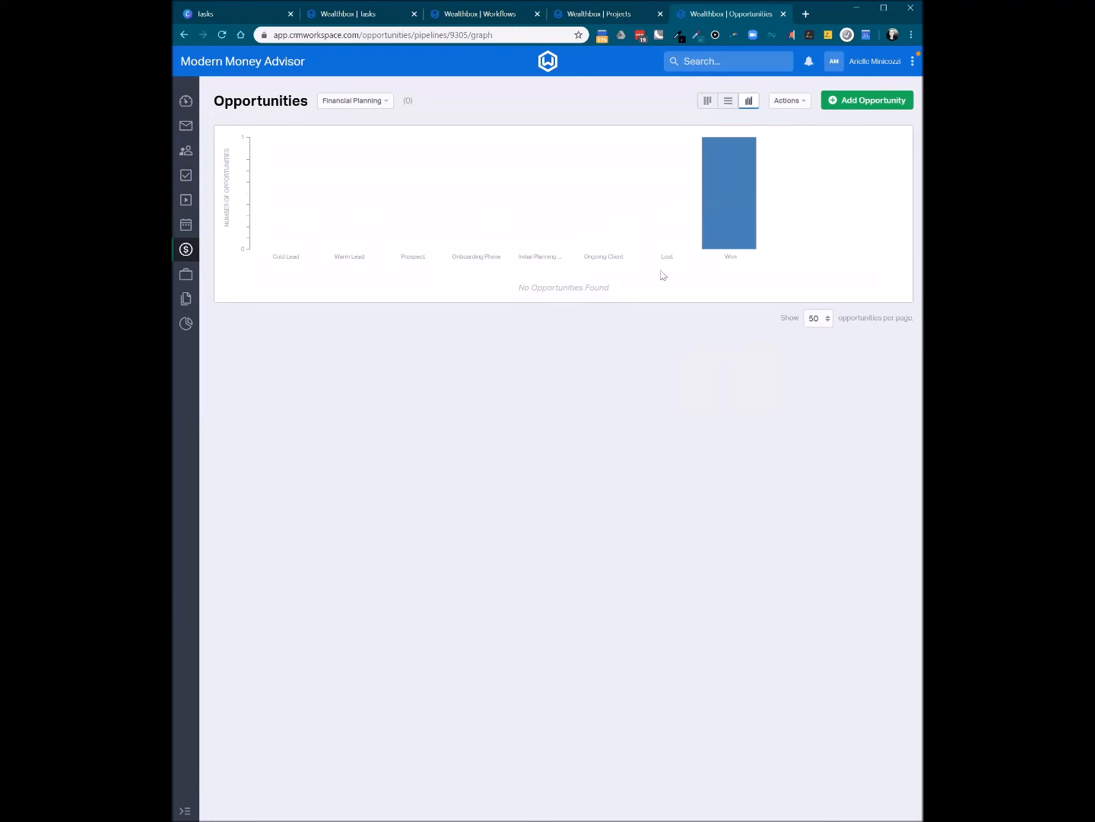
pyautogui.click(730, 182)
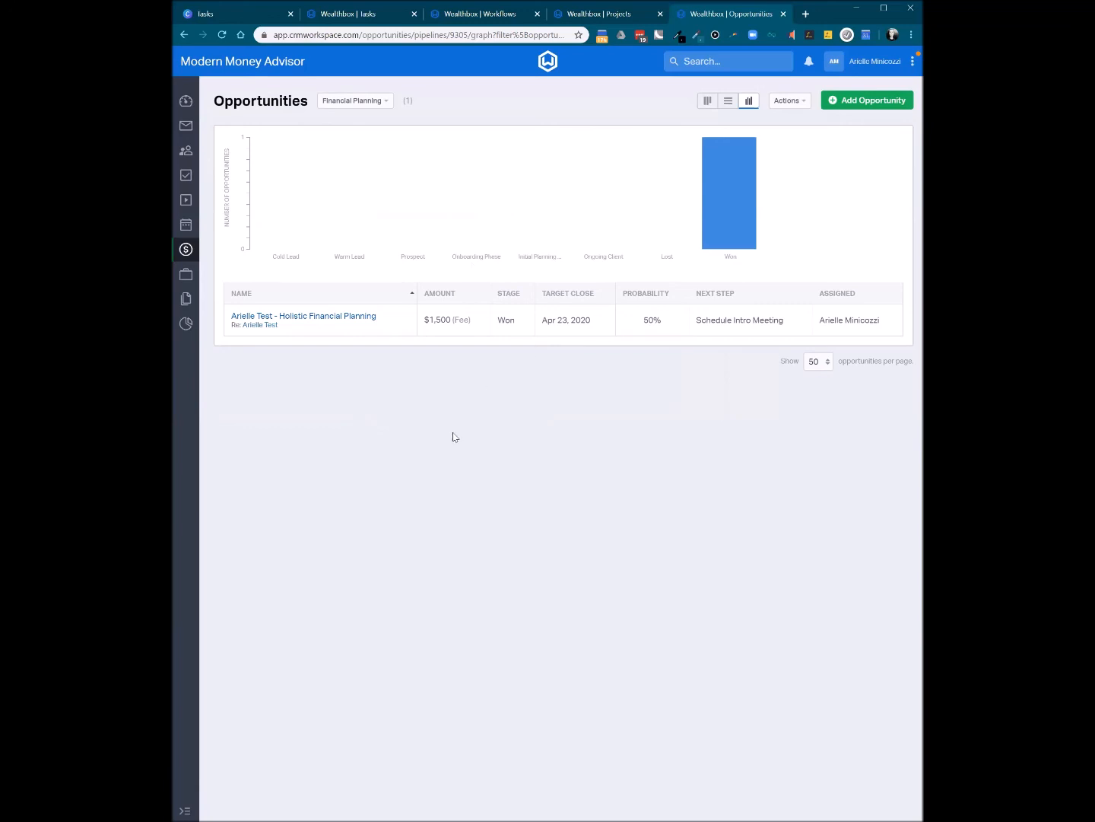
pyautogui.click(786, 102)
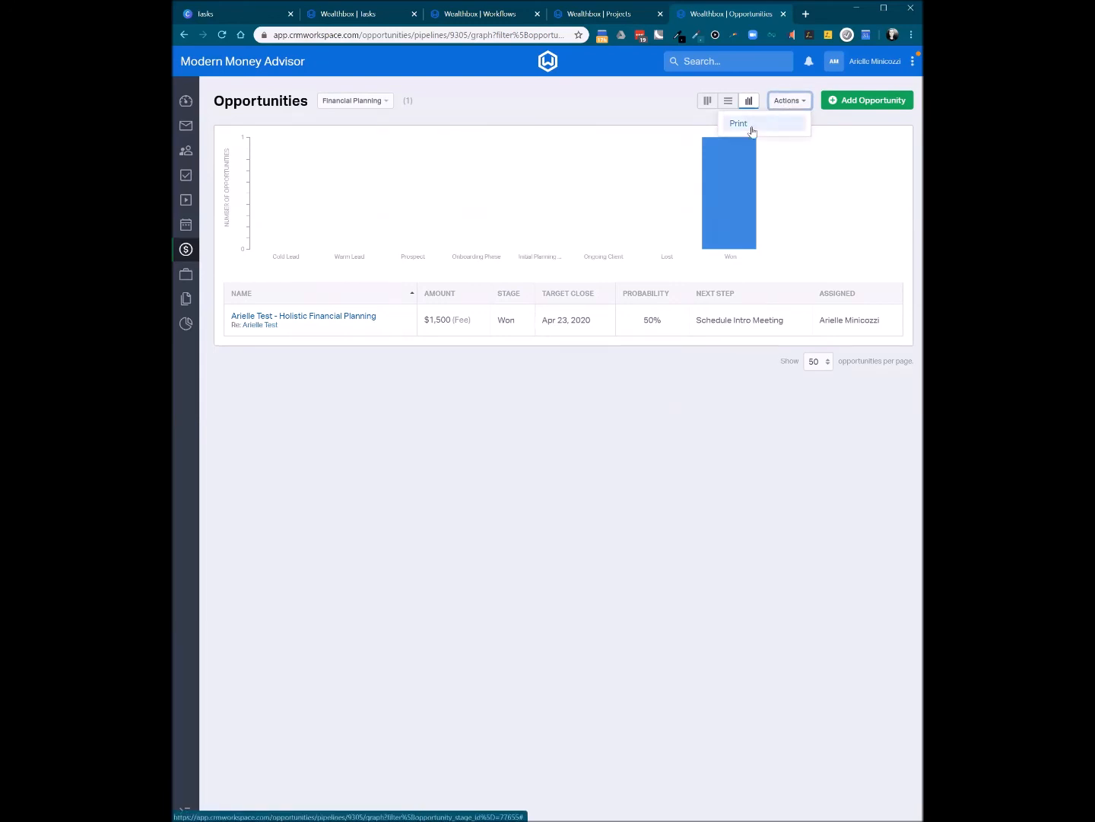
pyautogui.hotkey('ctrl', '1')
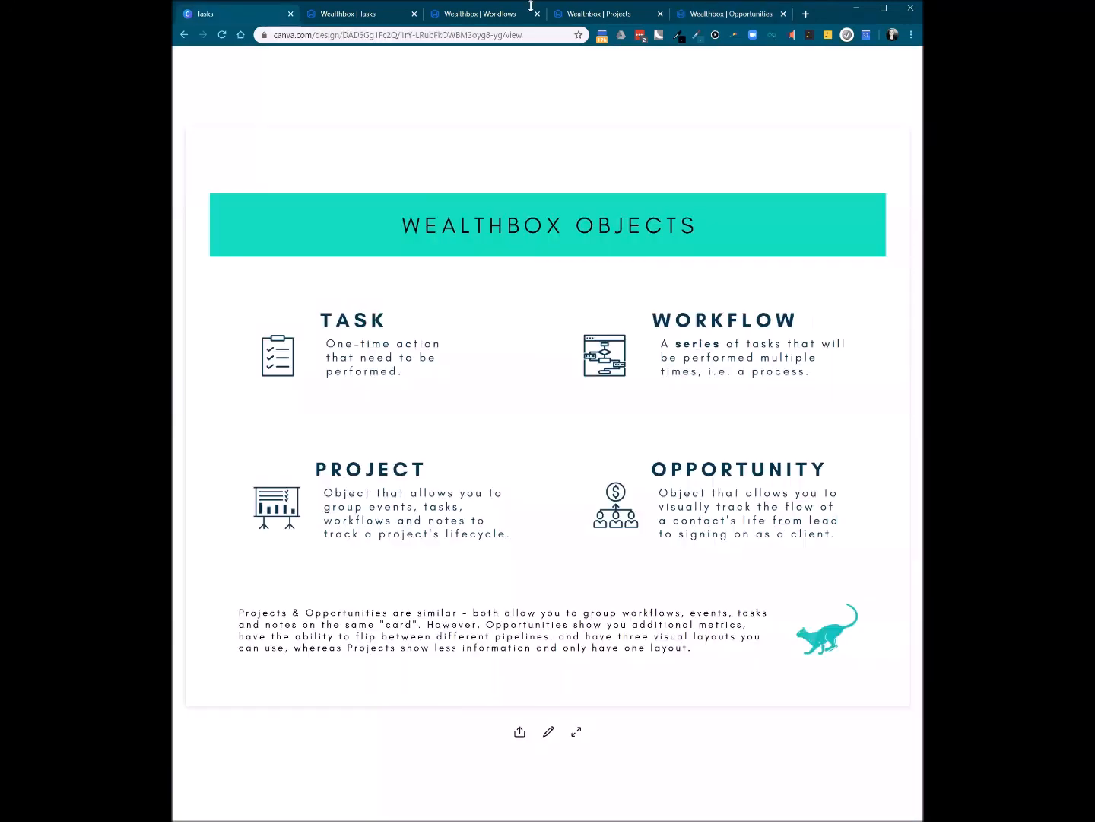